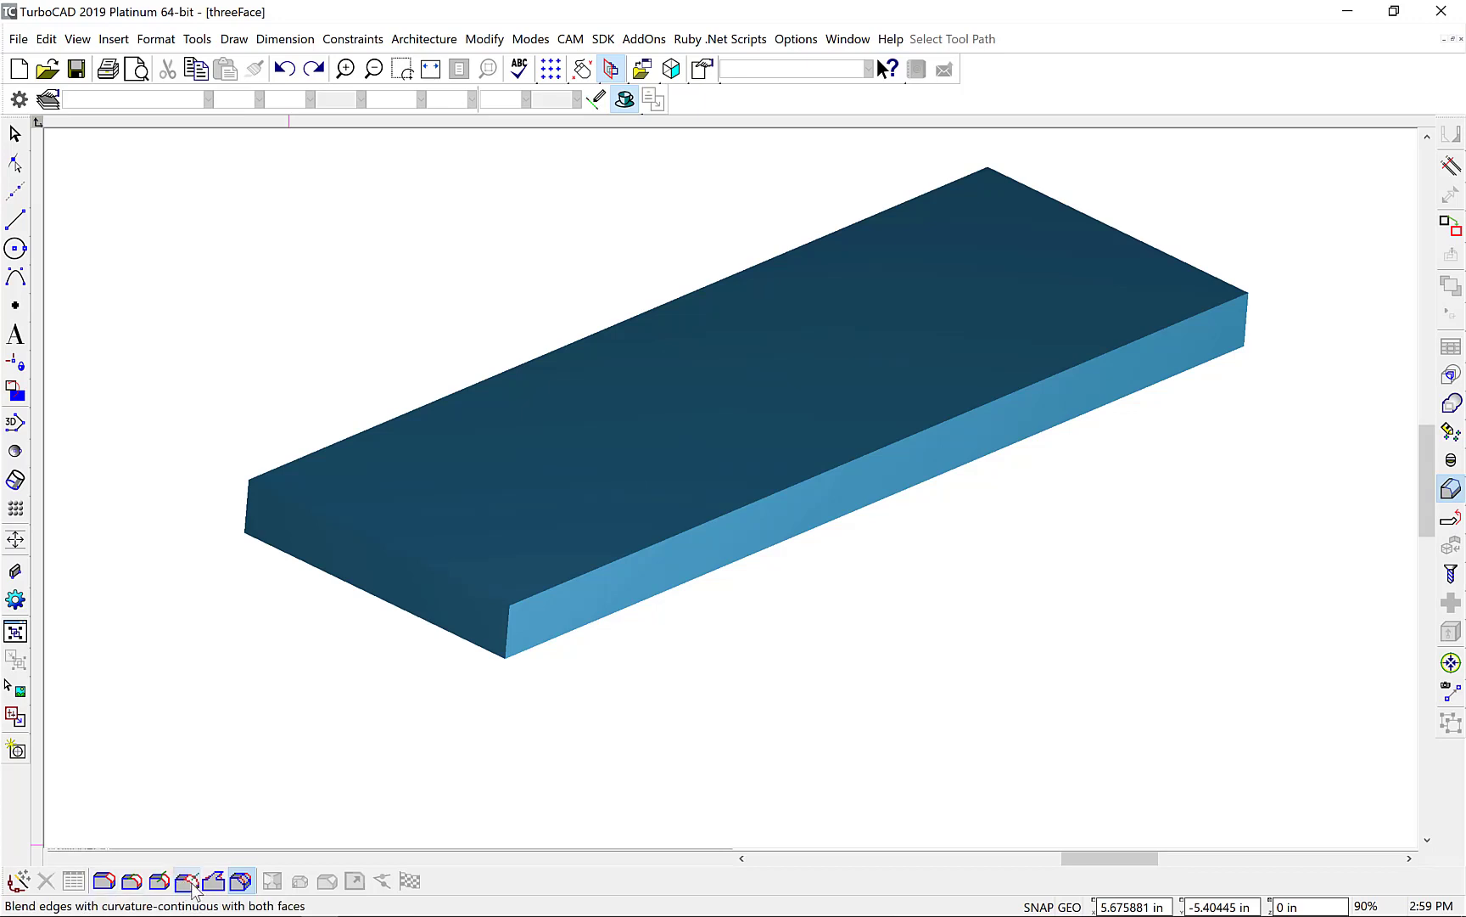
Round the slab's edge with a three-face blend using its side, bottom and centre faces.
{"action": "left_click", "coordinate": [241, 881]}
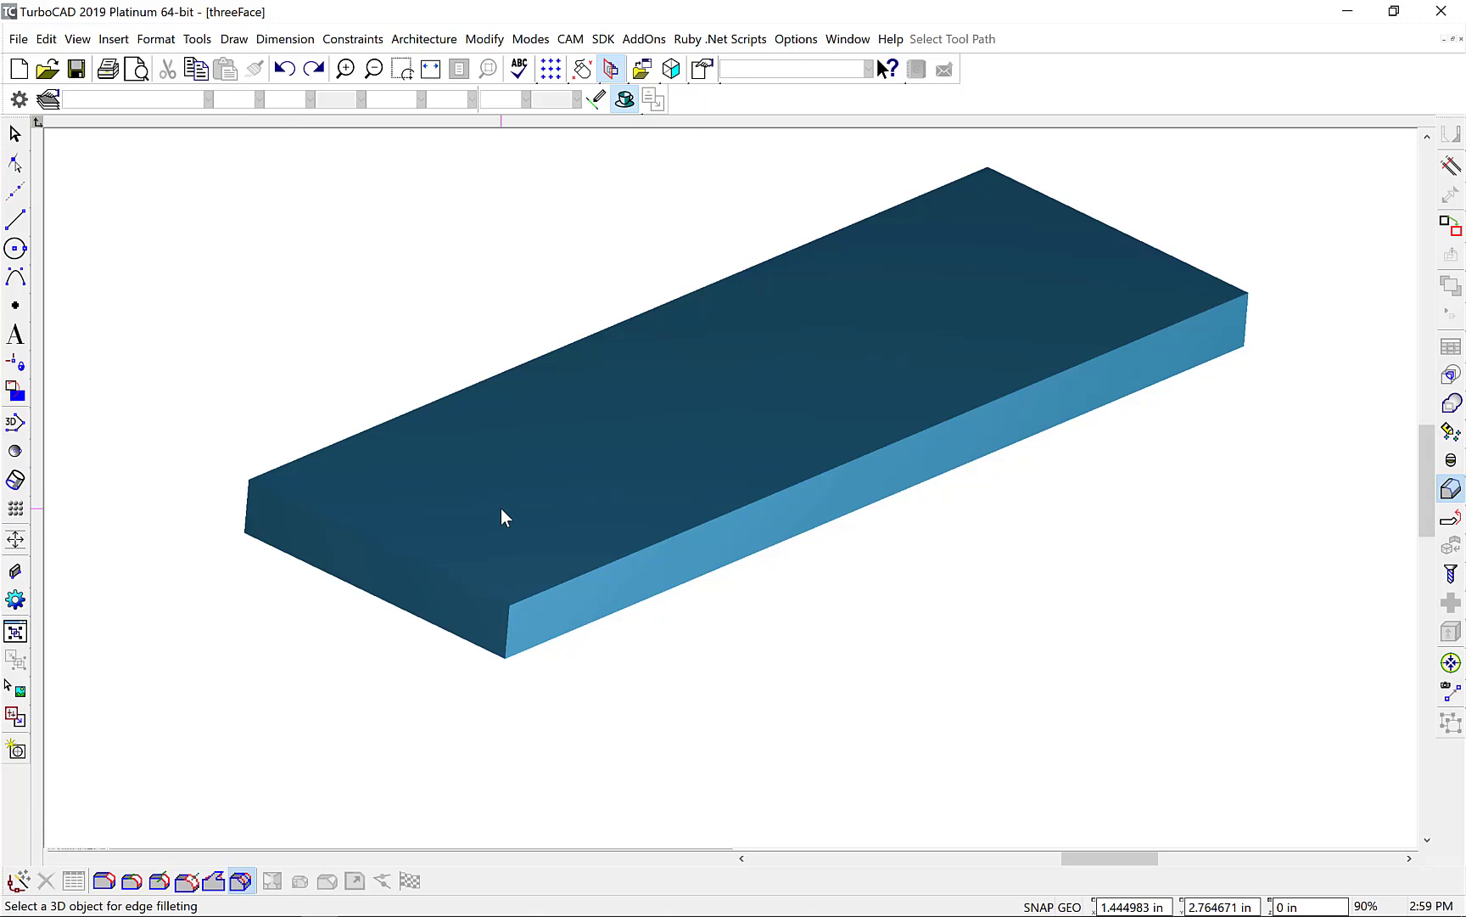
{"action": "left_click", "coordinate": [501, 517]}
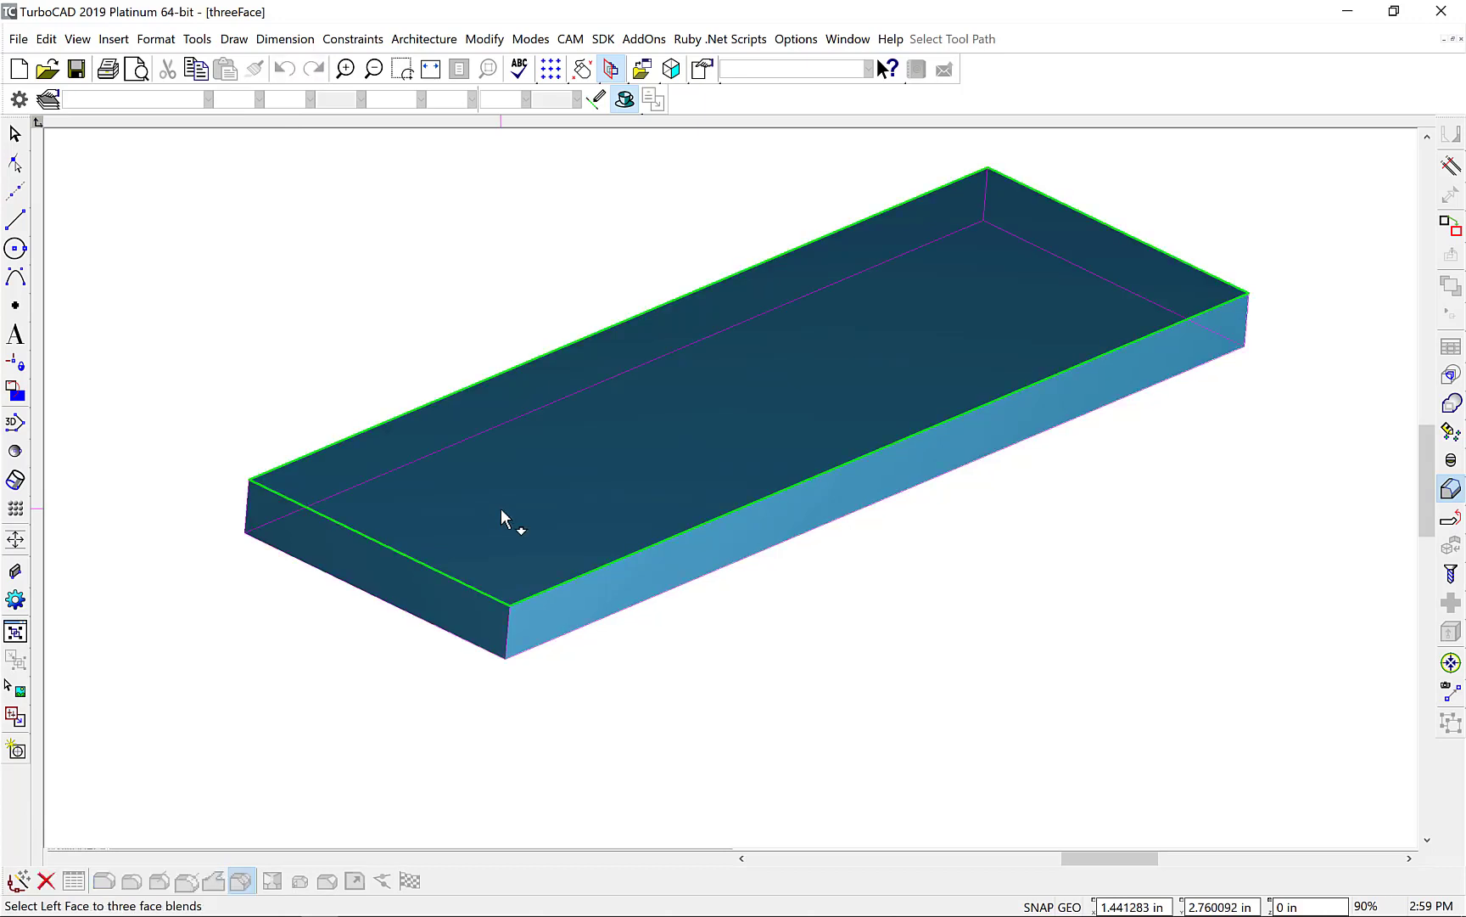
{"action": "left_click", "coordinate": [501, 517]}
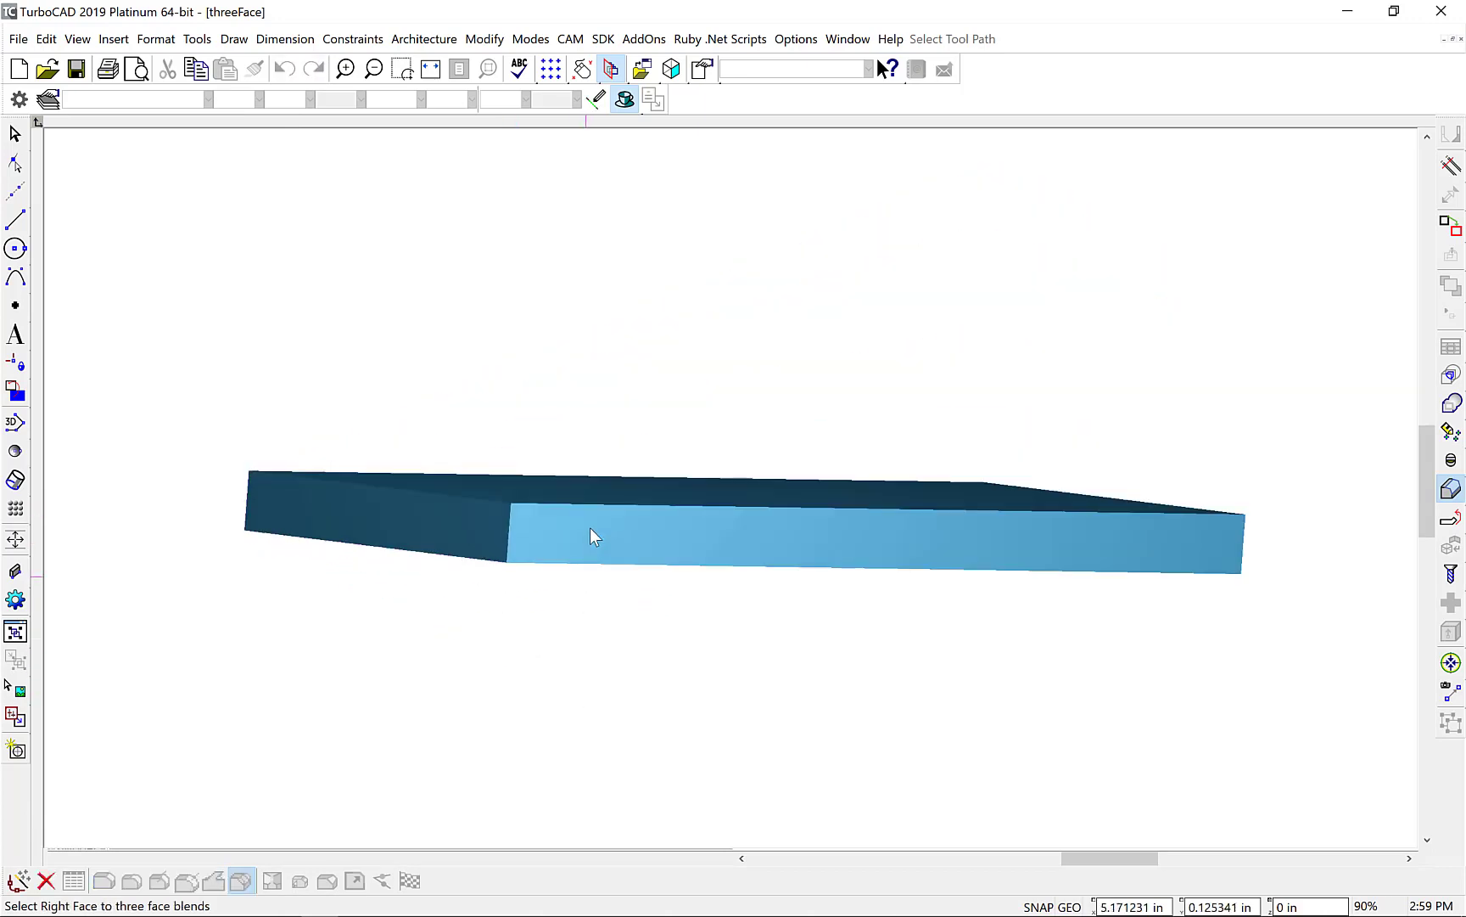
{"action": "left_click", "coordinate": [555, 561]}
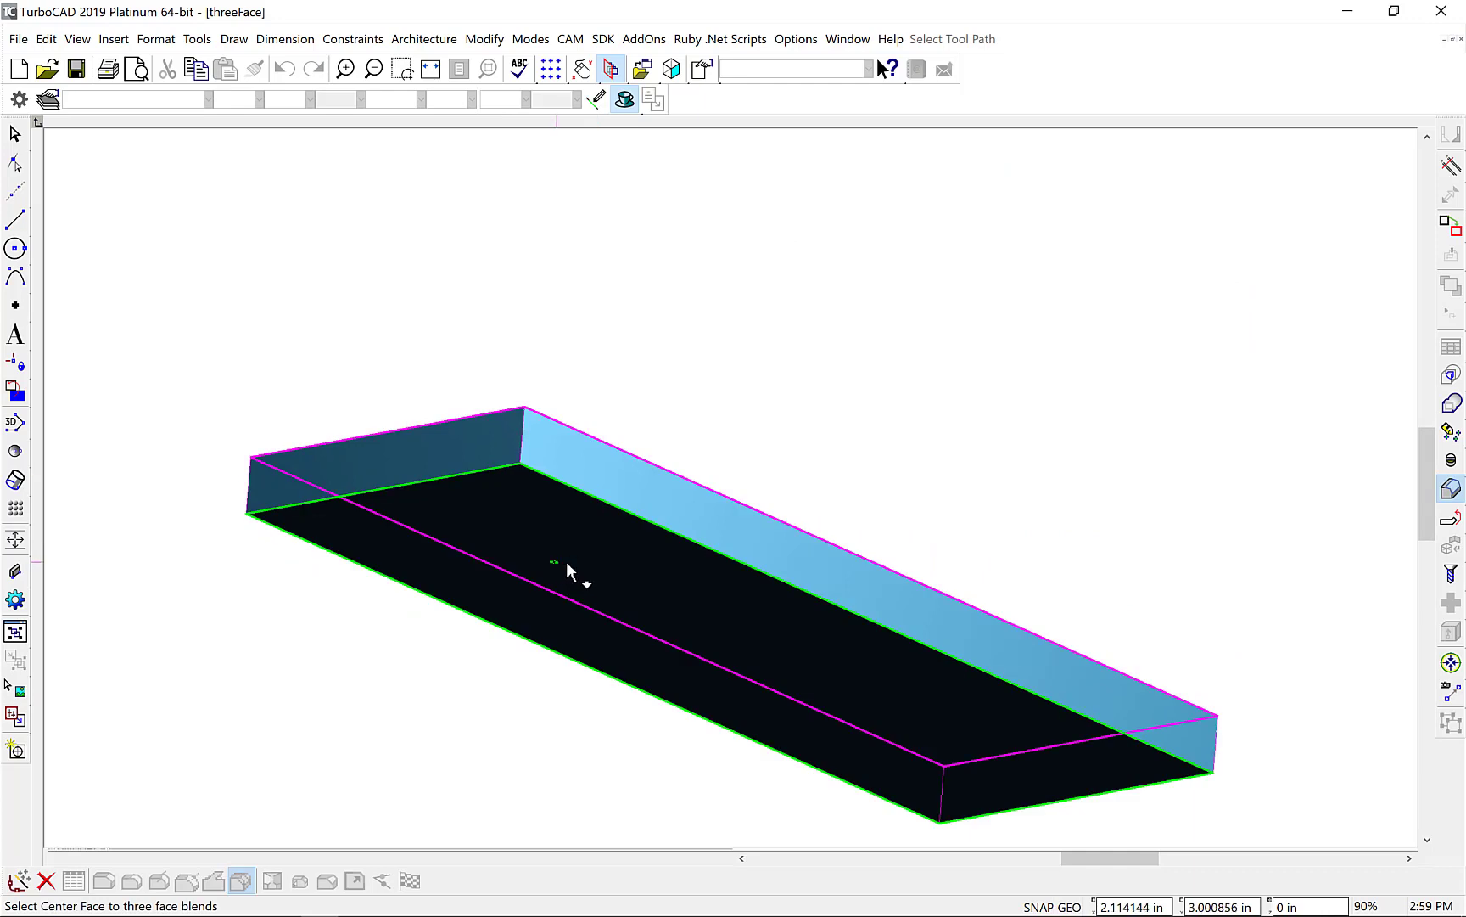
{"action": "left_click", "coordinate": [661, 500]}
{"action": "middle_click_drag", "start_coordinate": [591, 313], "coordinate": [562, 557]}
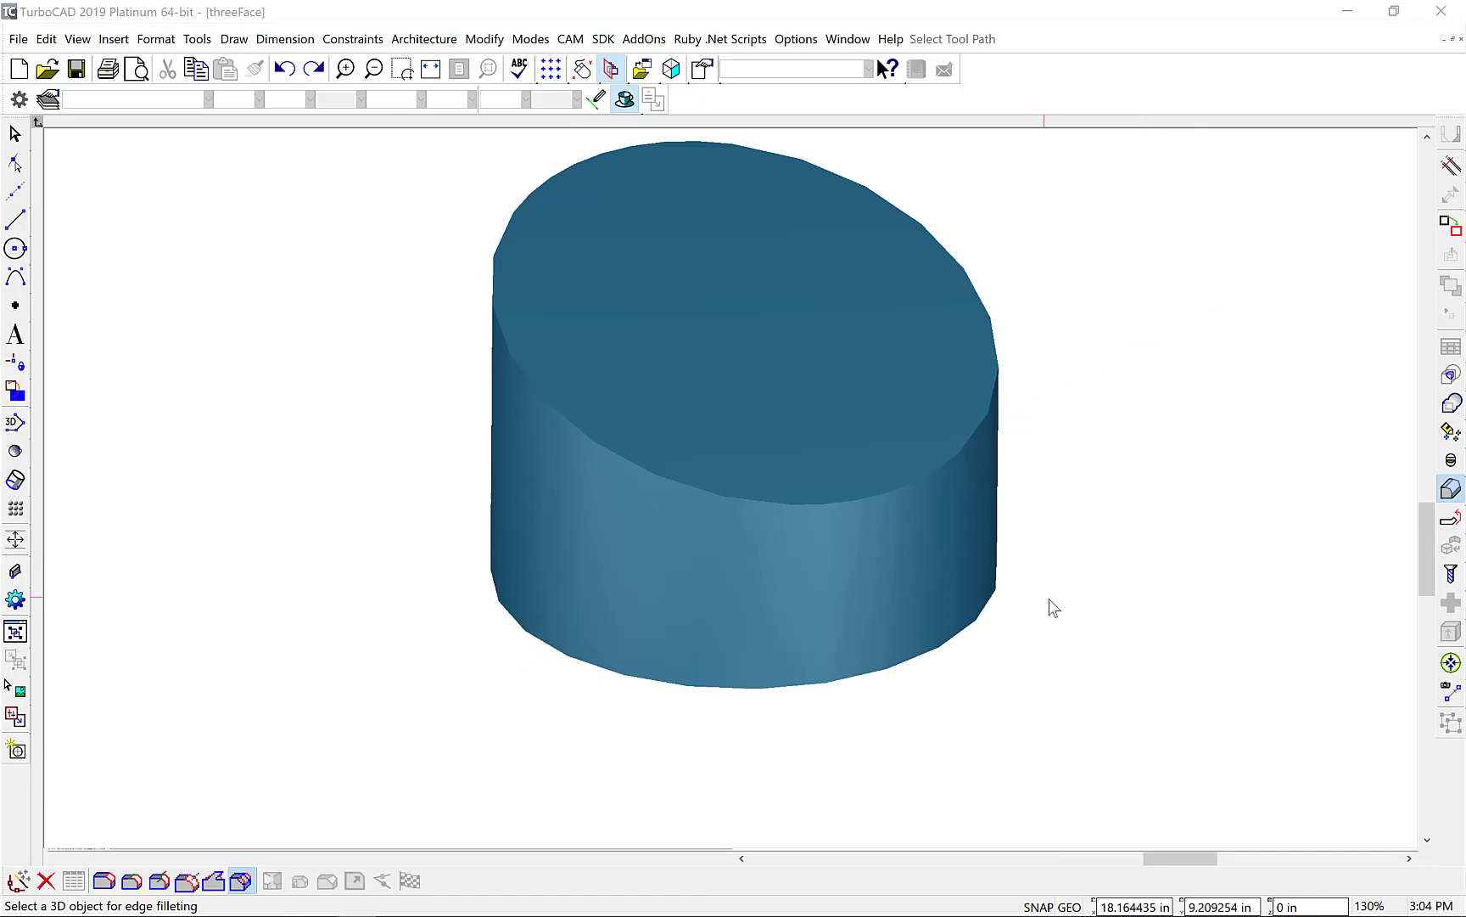
Three-face blend the cylinder's bottom, top and side faces into a rounded pillow shape.
{"action": "left_click", "coordinate": [1451, 517]}
{"action": "left_click", "coordinate": [796, 527]}
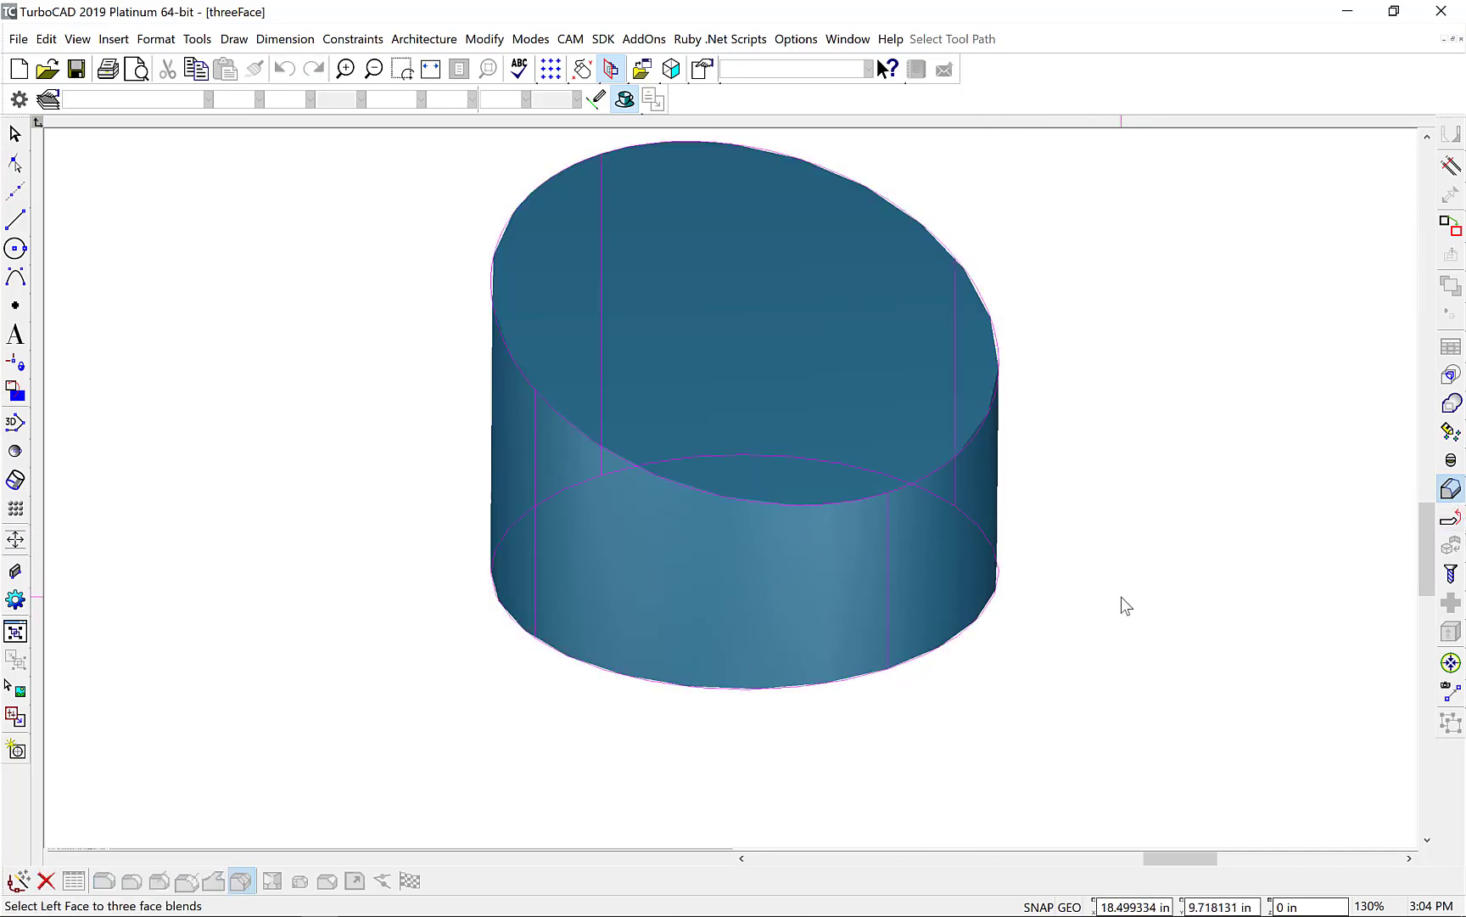
{"action": "middle_click_drag", "start_coordinate": [786, 593], "coordinate": [814, 394]}
{"action": "left_click", "coordinate": [806, 399]}
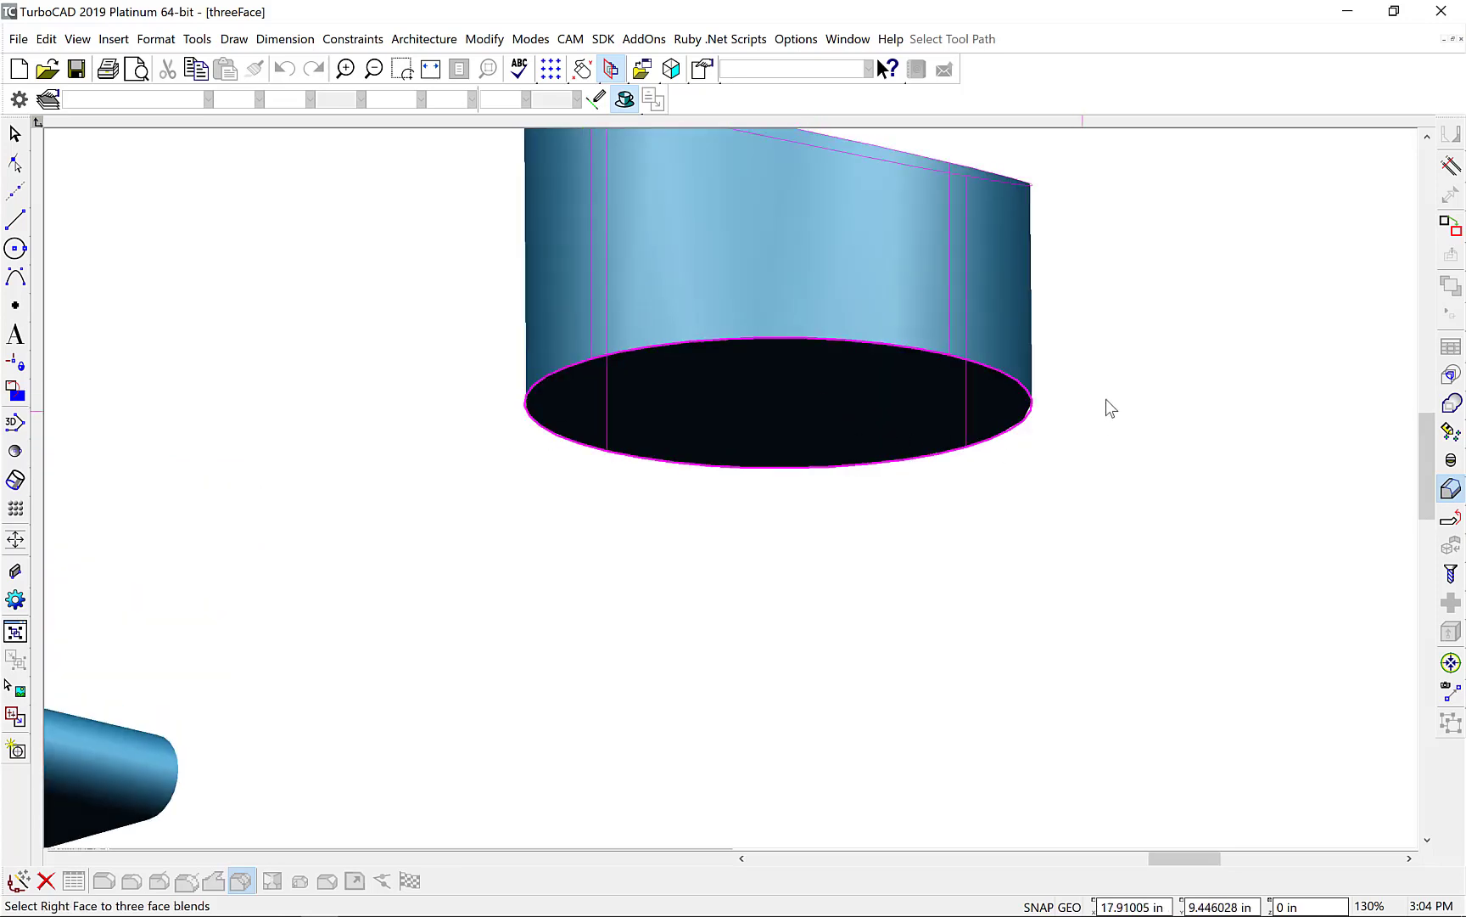
{"action": "middle_click_drag", "start_coordinate": [1109, 402], "coordinate": [1054, 615]}
{"action": "left_click", "coordinate": [755, 346]}
{"action": "left_click", "coordinate": [667, 615]}
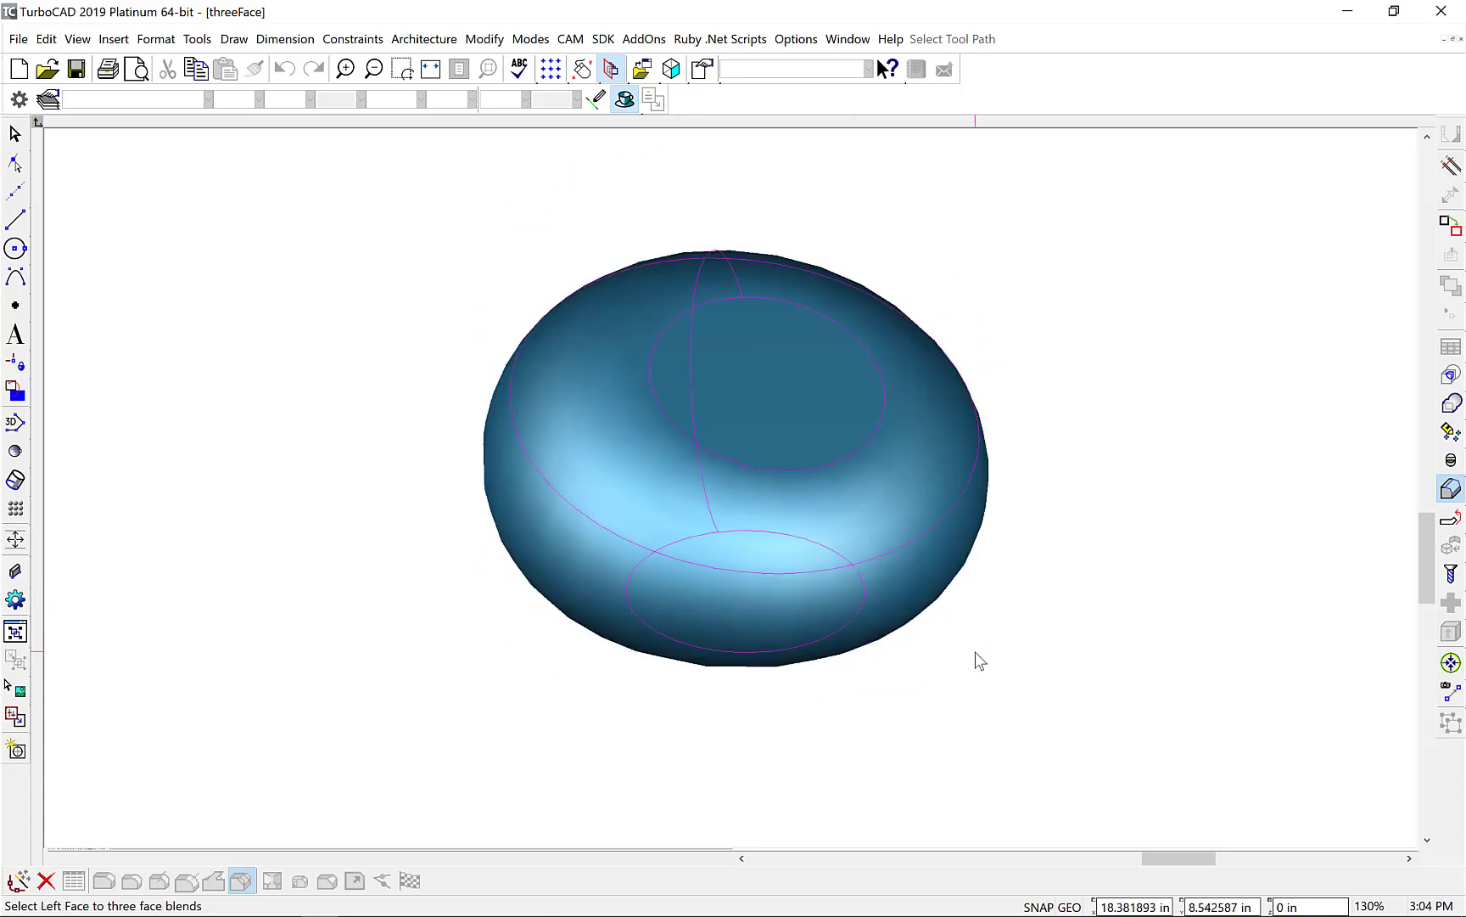
{"action": "key", "text": "Escape"}
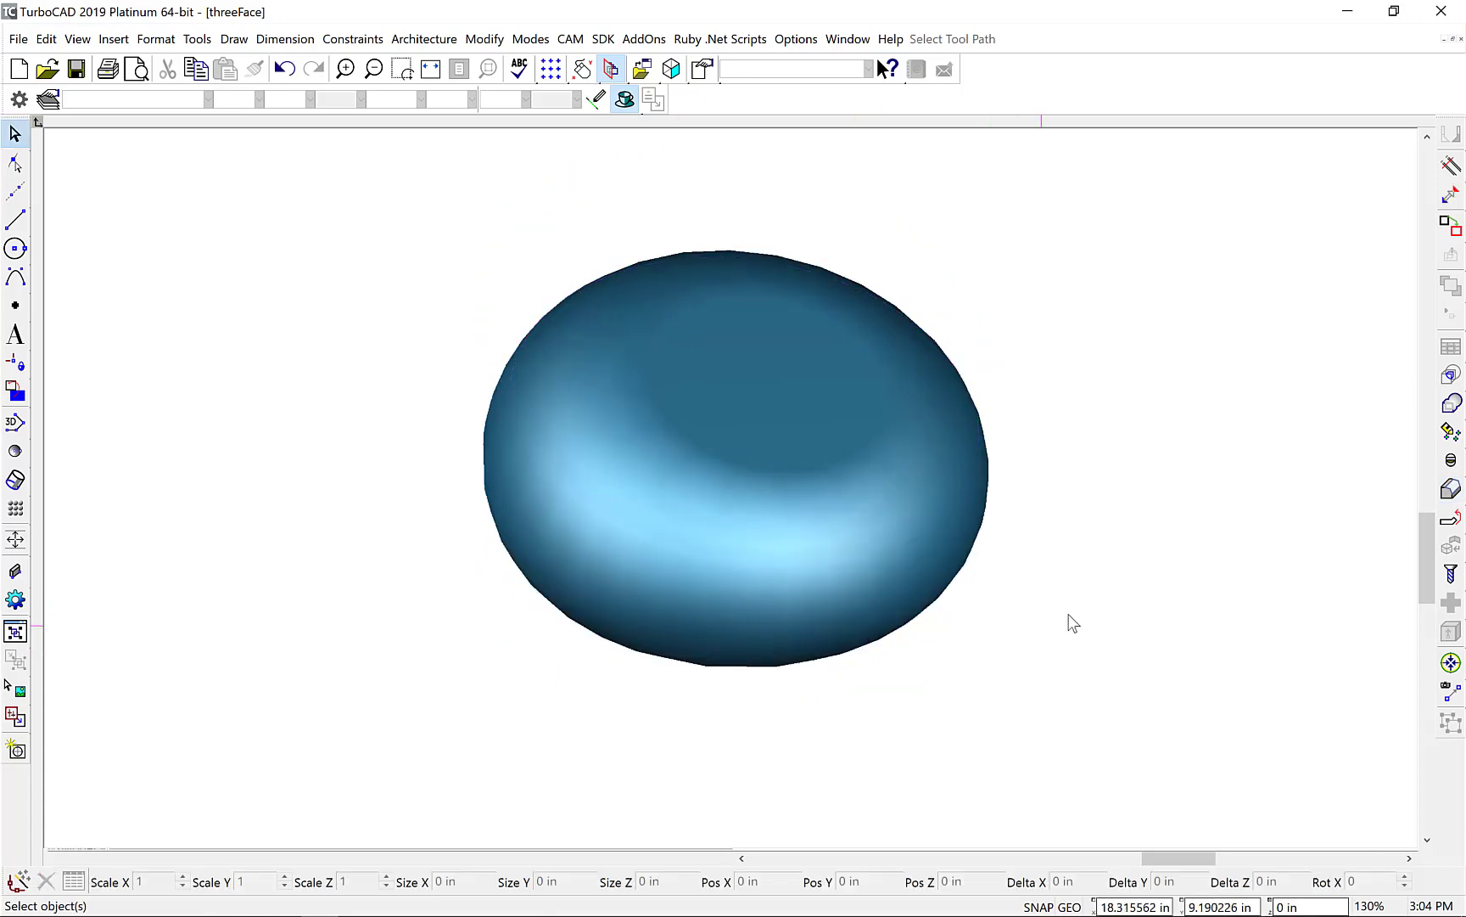
{"action": "mouse_move", "coordinate": [779, 612]}
{"action": "middle_mouse_down"}
{"action": "mouse_move", "coordinate": [806, 553]}
{"action": "mouse_move", "coordinate": [775, 600]}
{"action": "middle_mouse_up"}
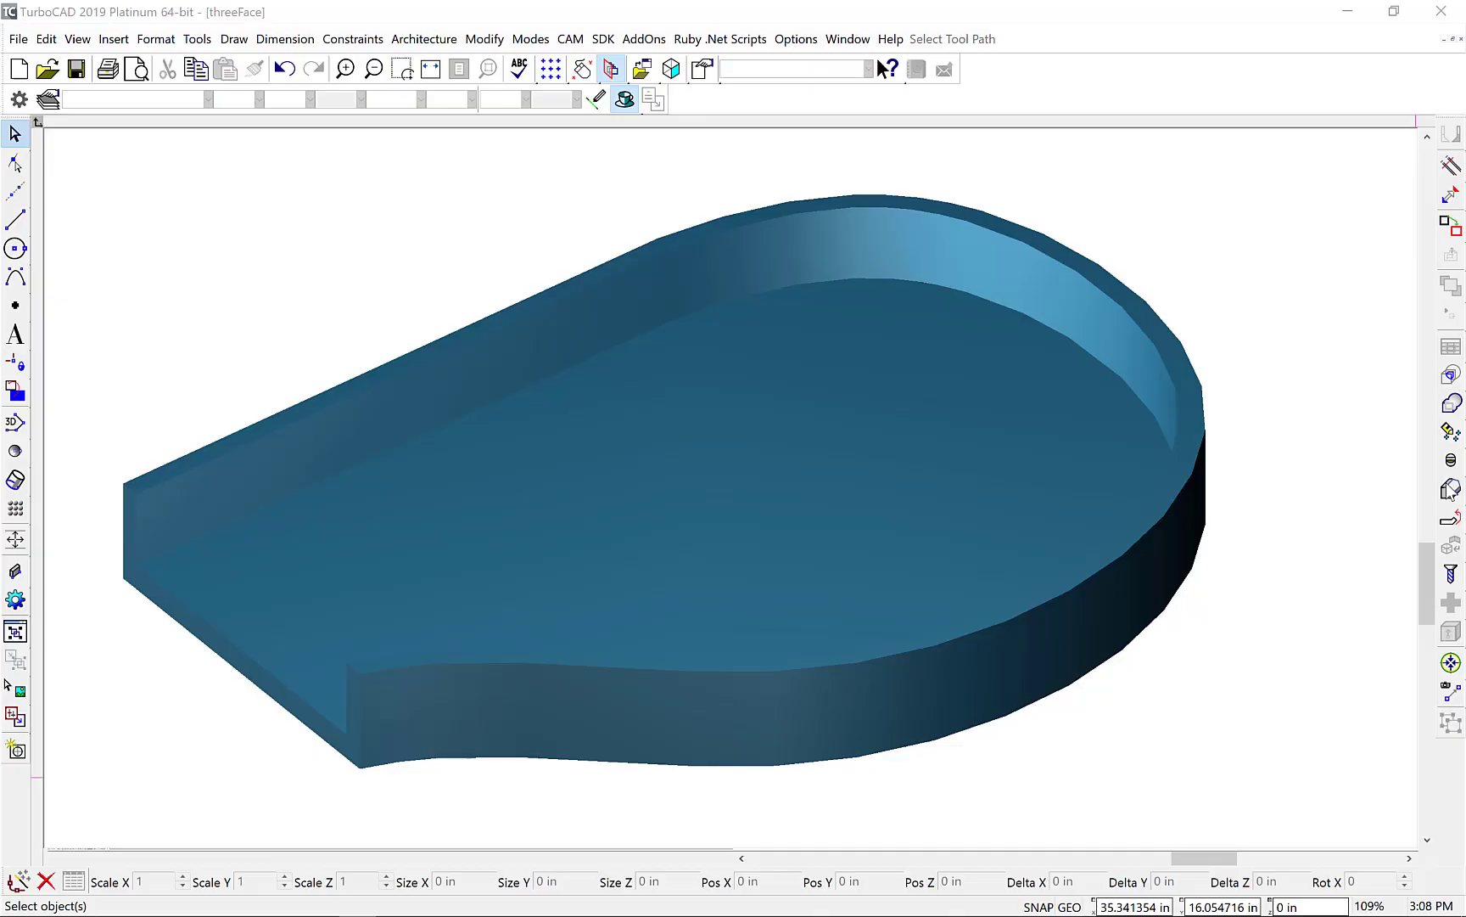
Round the tray rim using the inner wall, outer wall and rim top as blend faces.
{"action": "left_click", "coordinate": [1451, 489]}
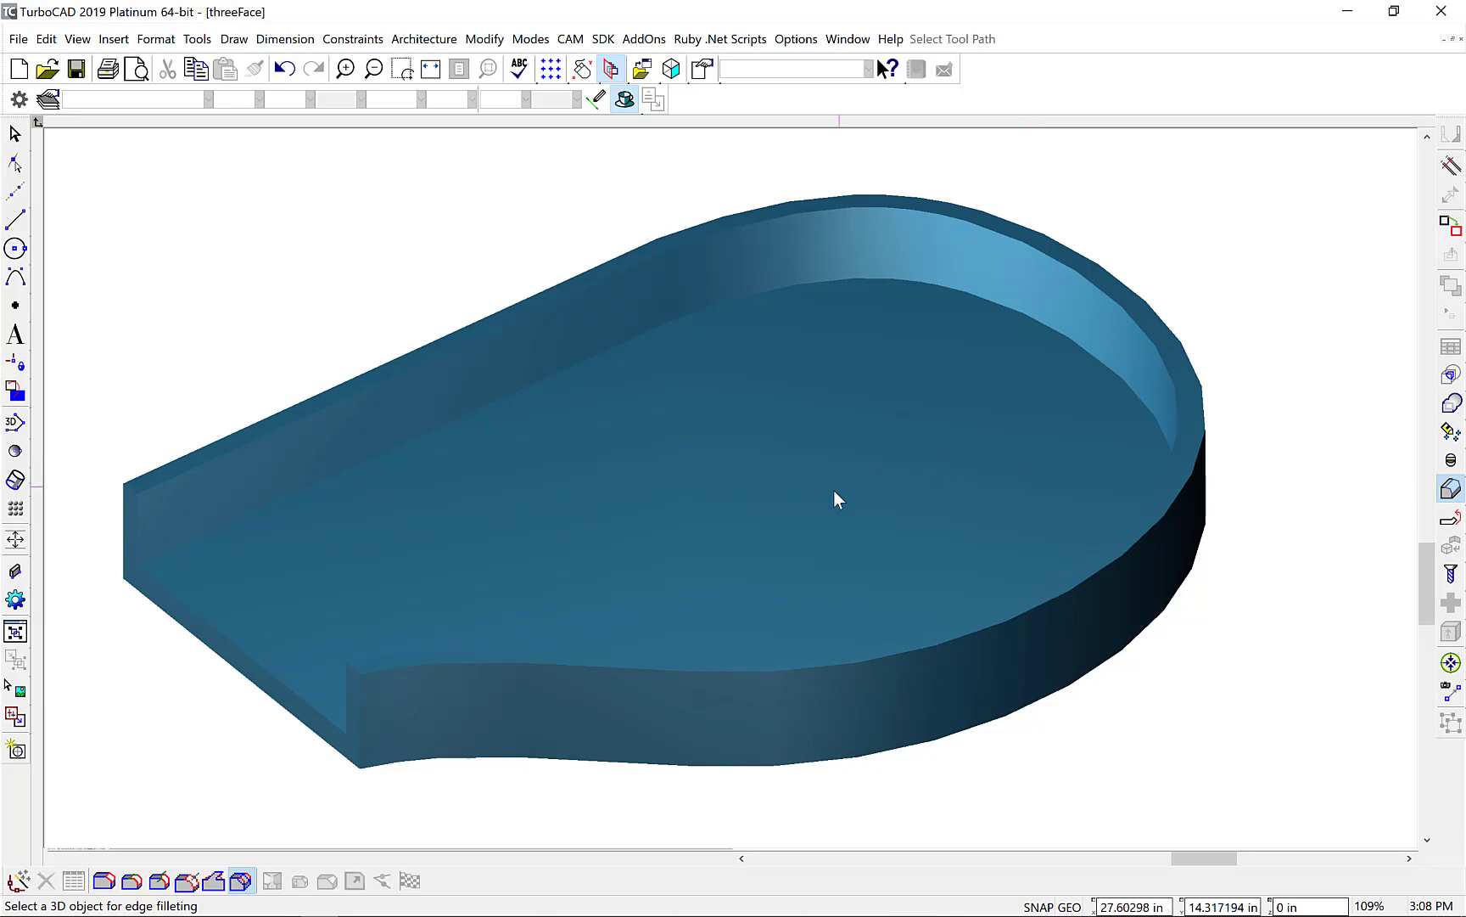
{"action": "left_click", "coordinate": [432, 595]}
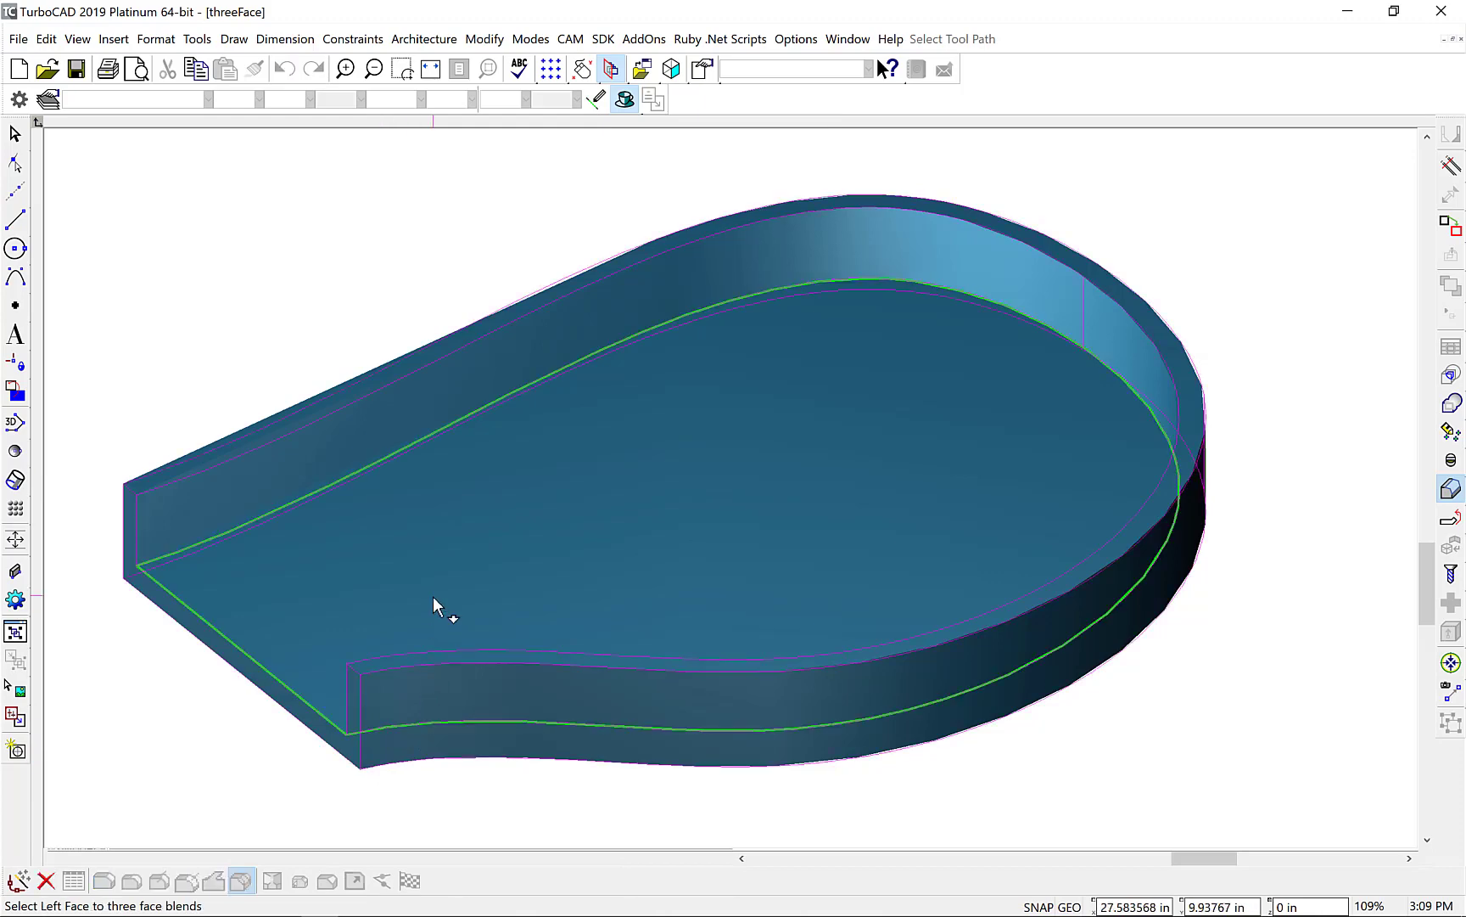
{"action": "left_click", "coordinate": [422, 704]}
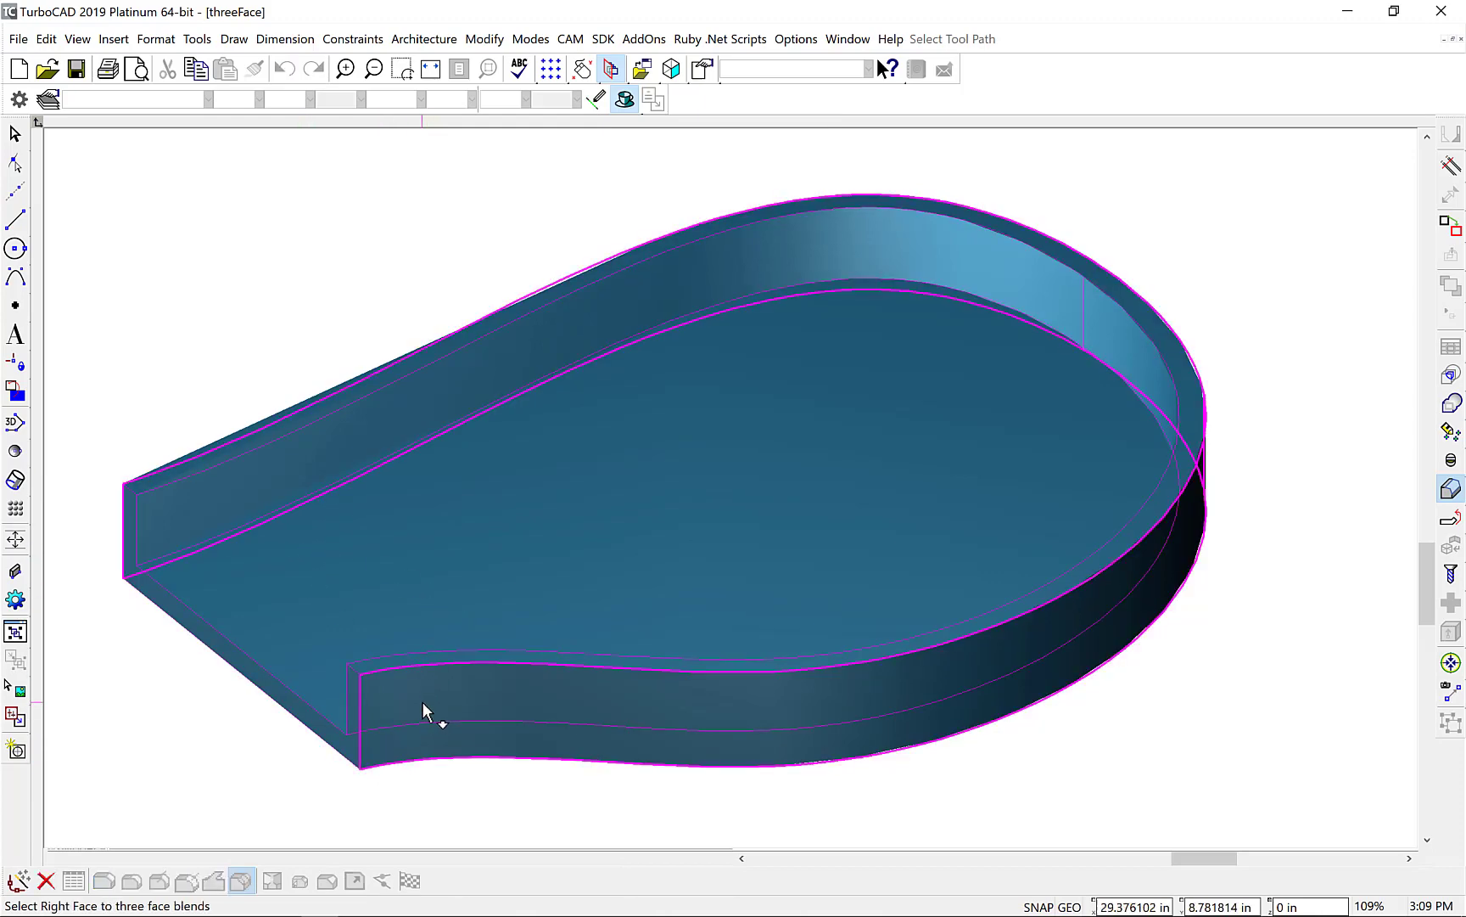
{"action": "left_click", "coordinate": [203, 504]}
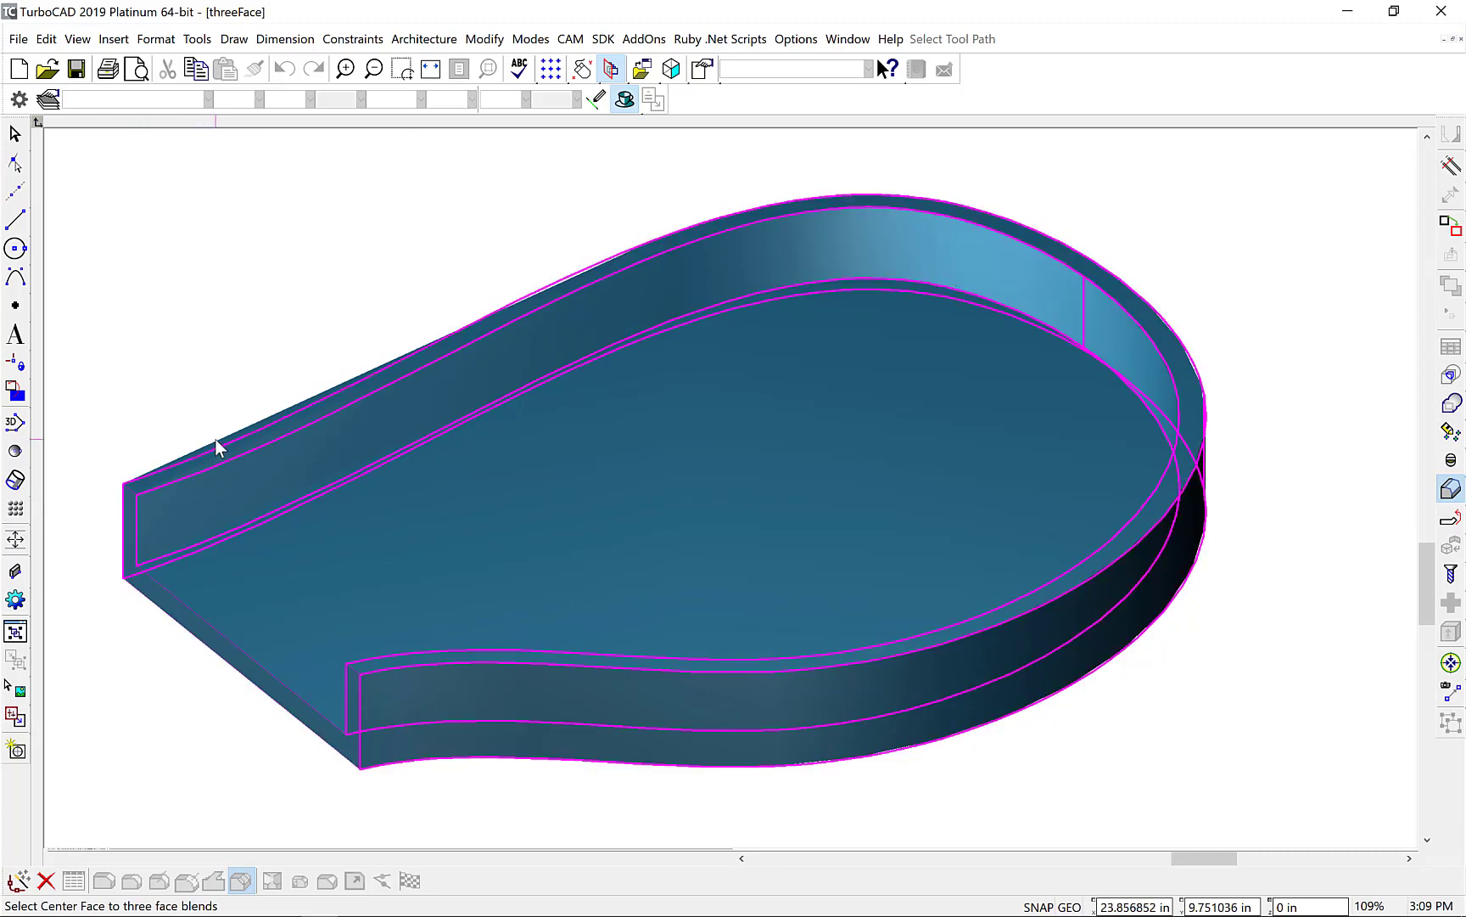
{"action": "left_click", "coordinate": [263, 434]}
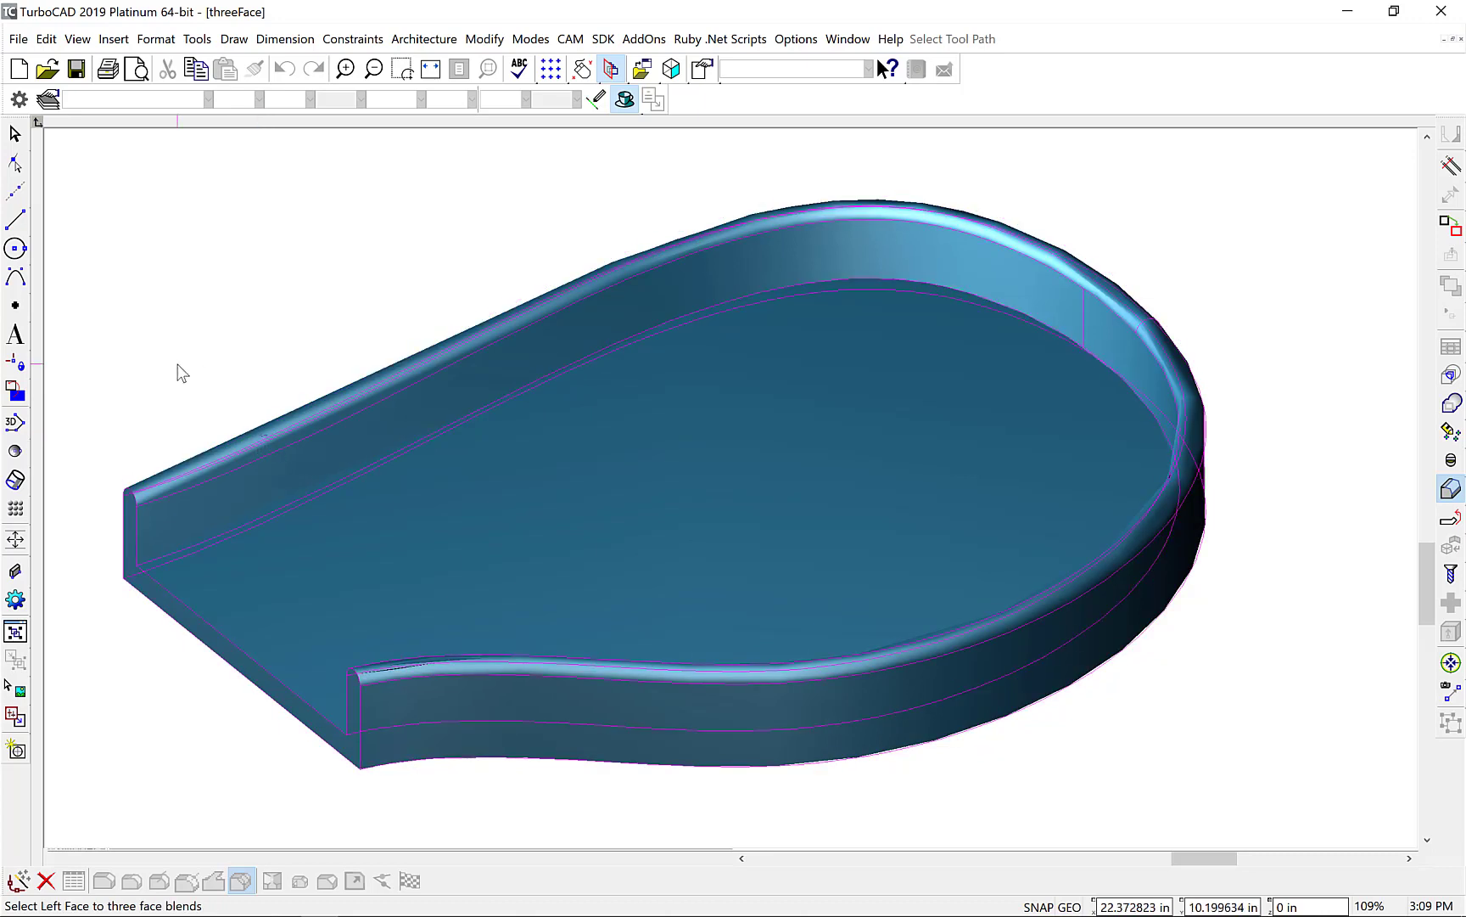
{"action": "key", "text": "Escape"}
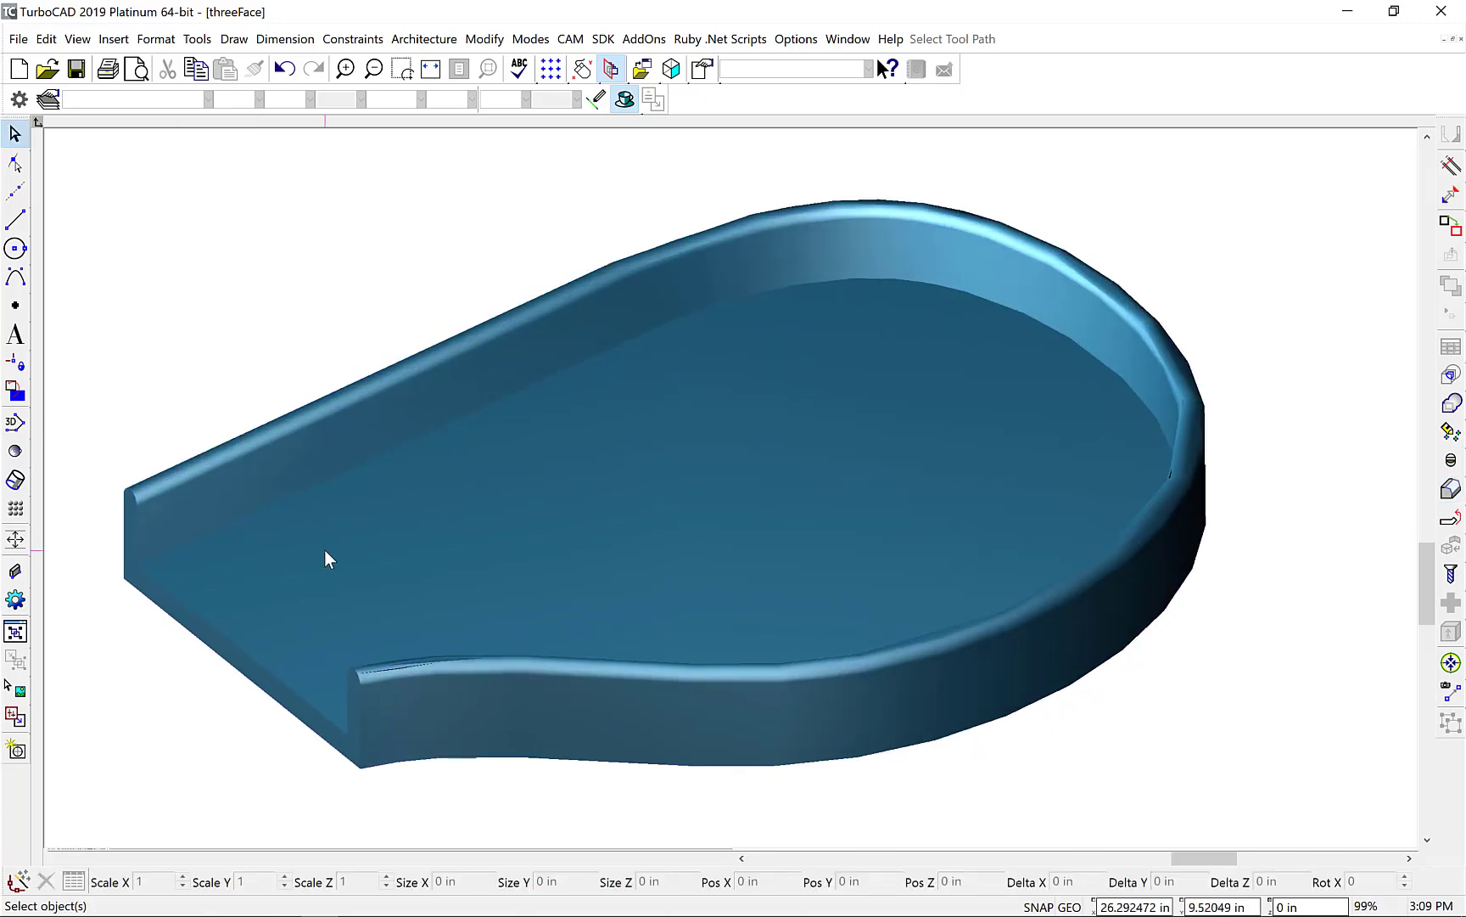
{"action": "scroll", "coordinate": [324, 549], "scroll_direction": "up", "scroll_amount": 3}
{"action": "scroll", "coordinate": [324, 549], "scroll_direction": "down", "scroll_amount": 1}
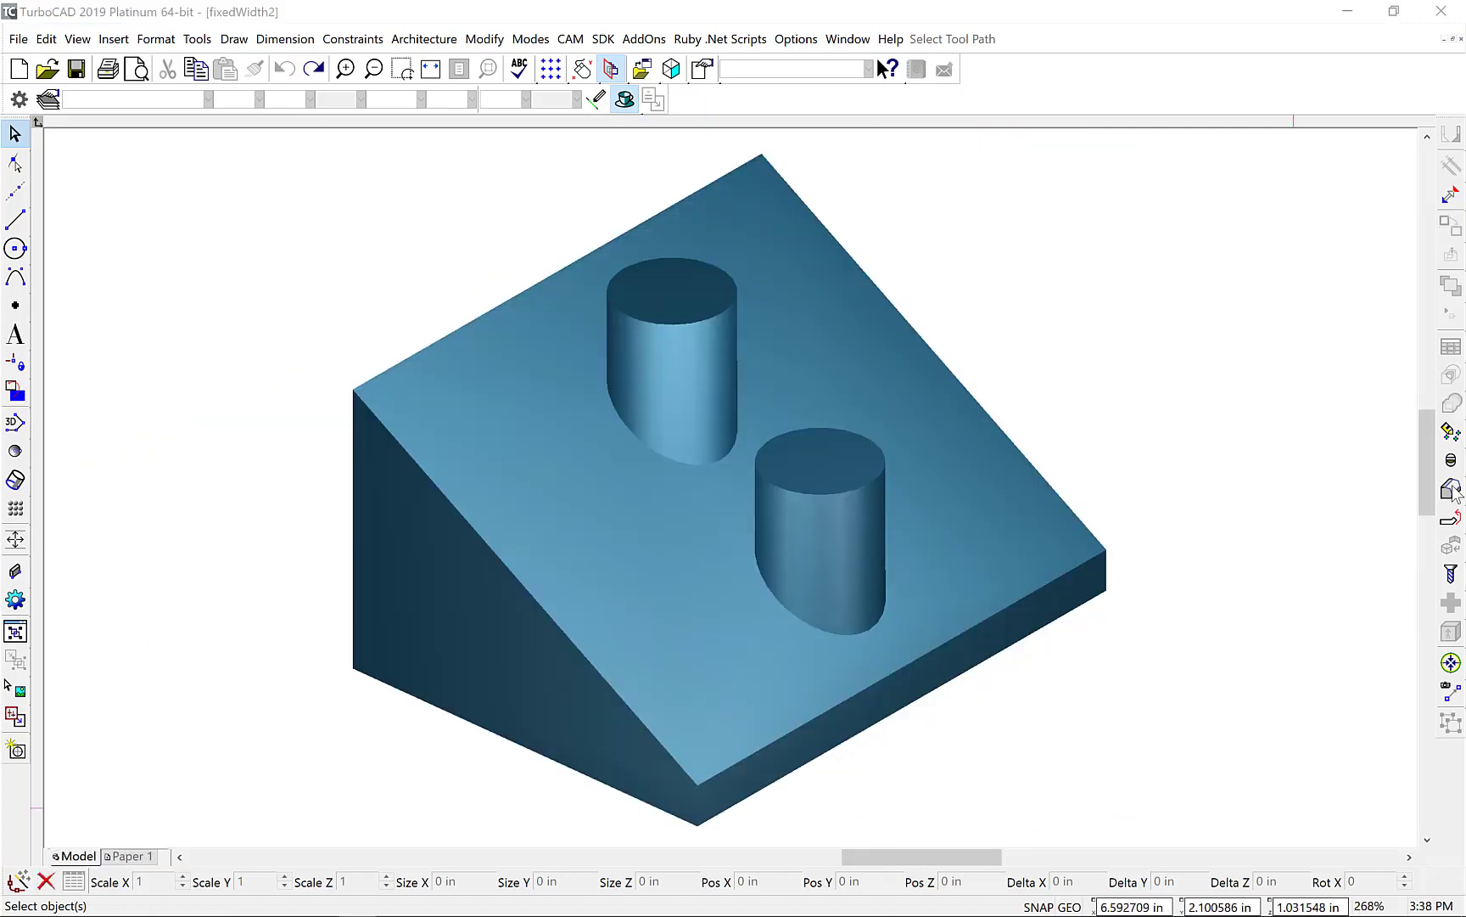
Start the edge fillet tool for the wedge block.
{"action": "left_click", "coordinate": [1451, 490]}
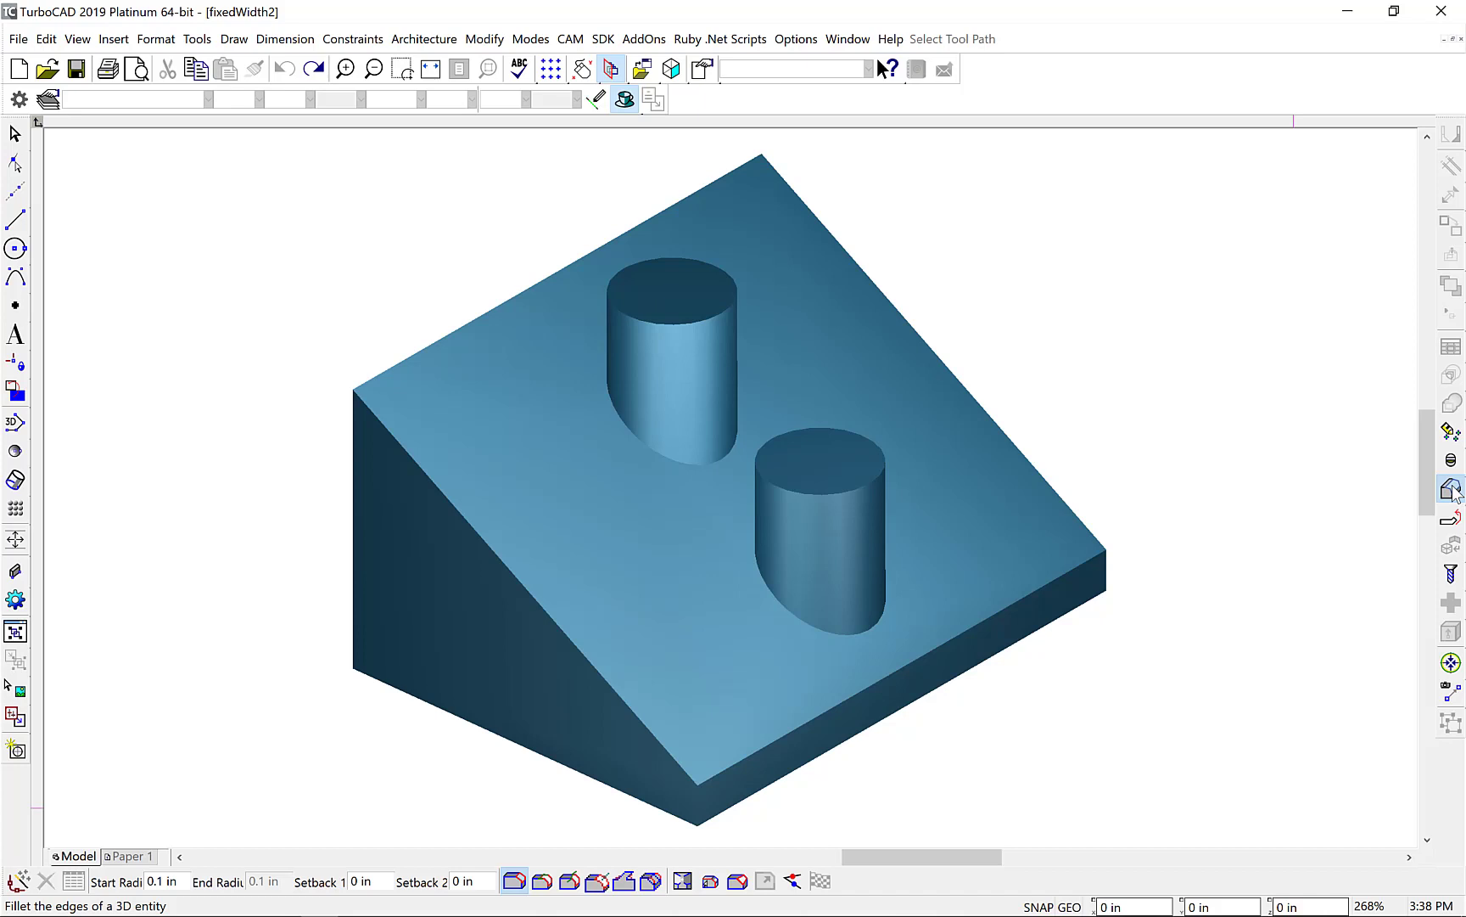
Blend the upper cylinder's base edge into the sloped face with a 0.1 in fixed-width blend.
{"action": "left_click", "coordinate": [622, 883]}
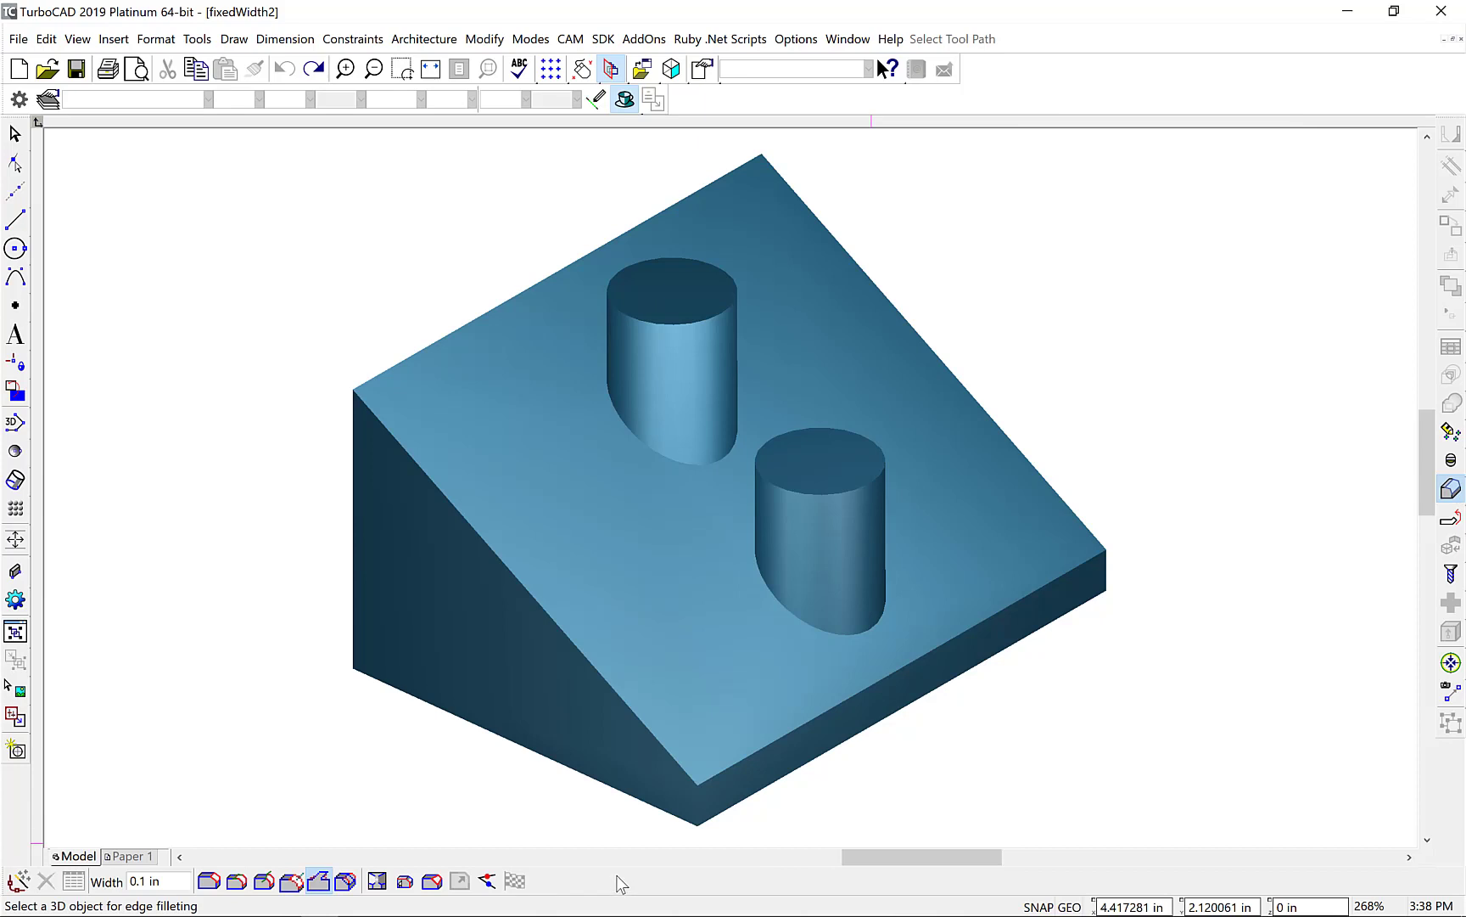
{"action": "left_click", "coordinate": [634, 717]}
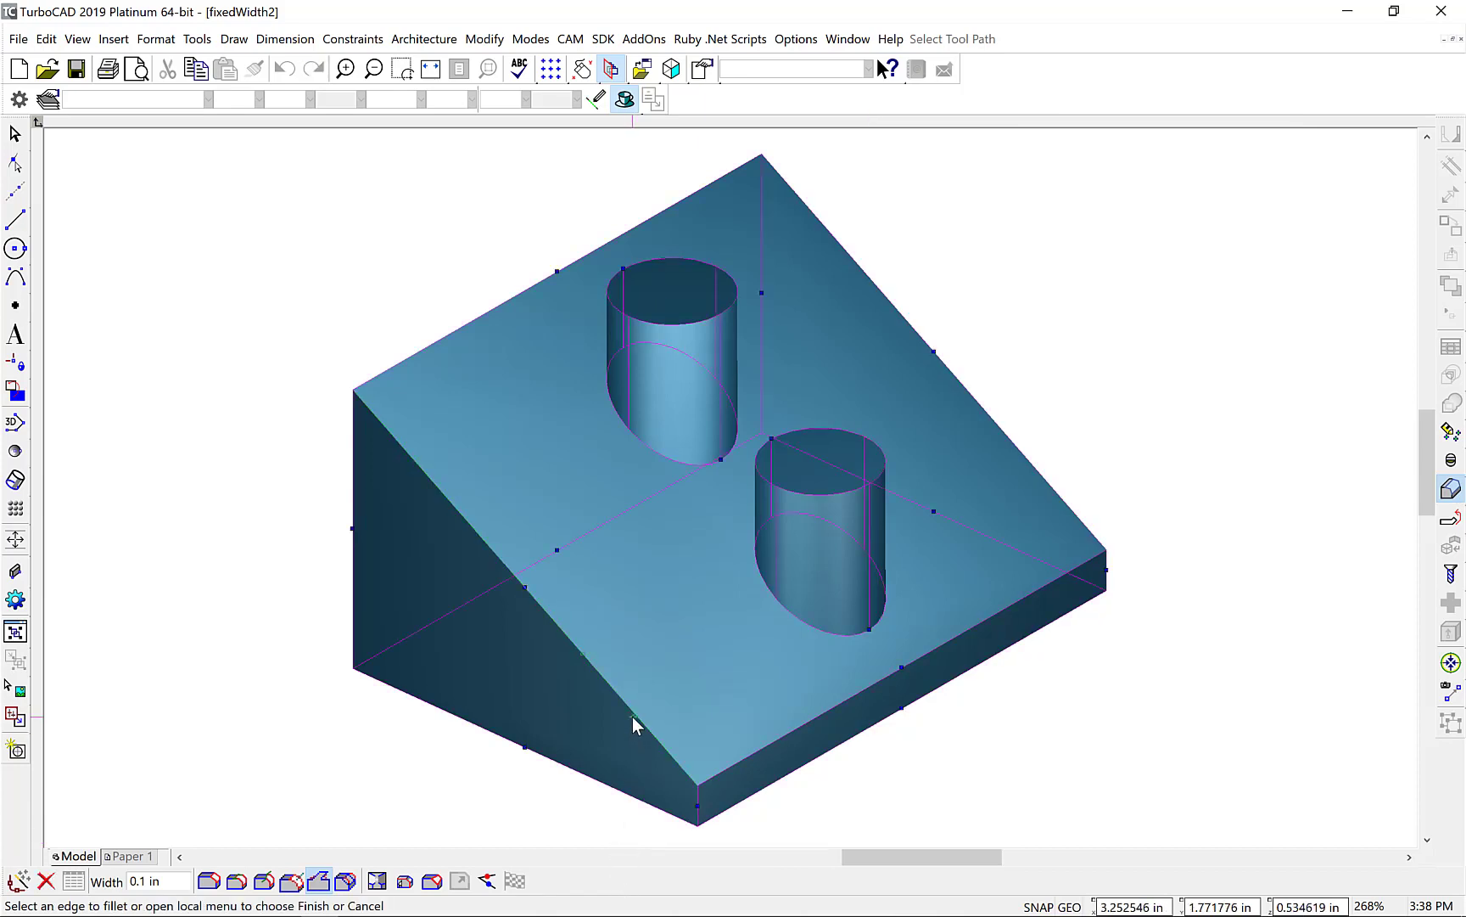
{"action": "left_click", "coordinate": [650, 450]}
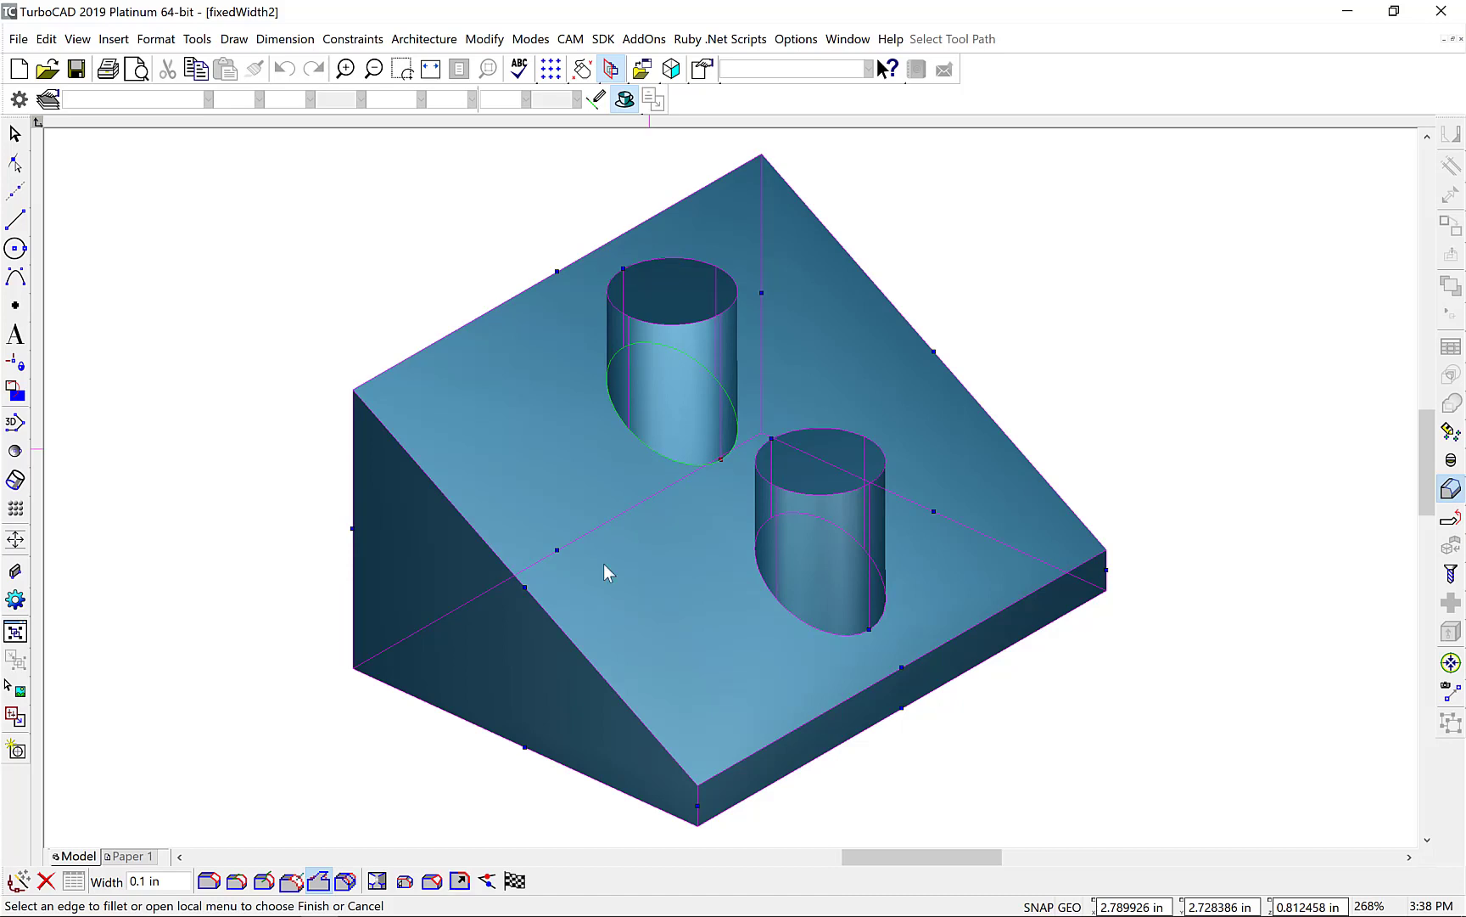
{"action": "left_click", "coordinate": [515, 881]}
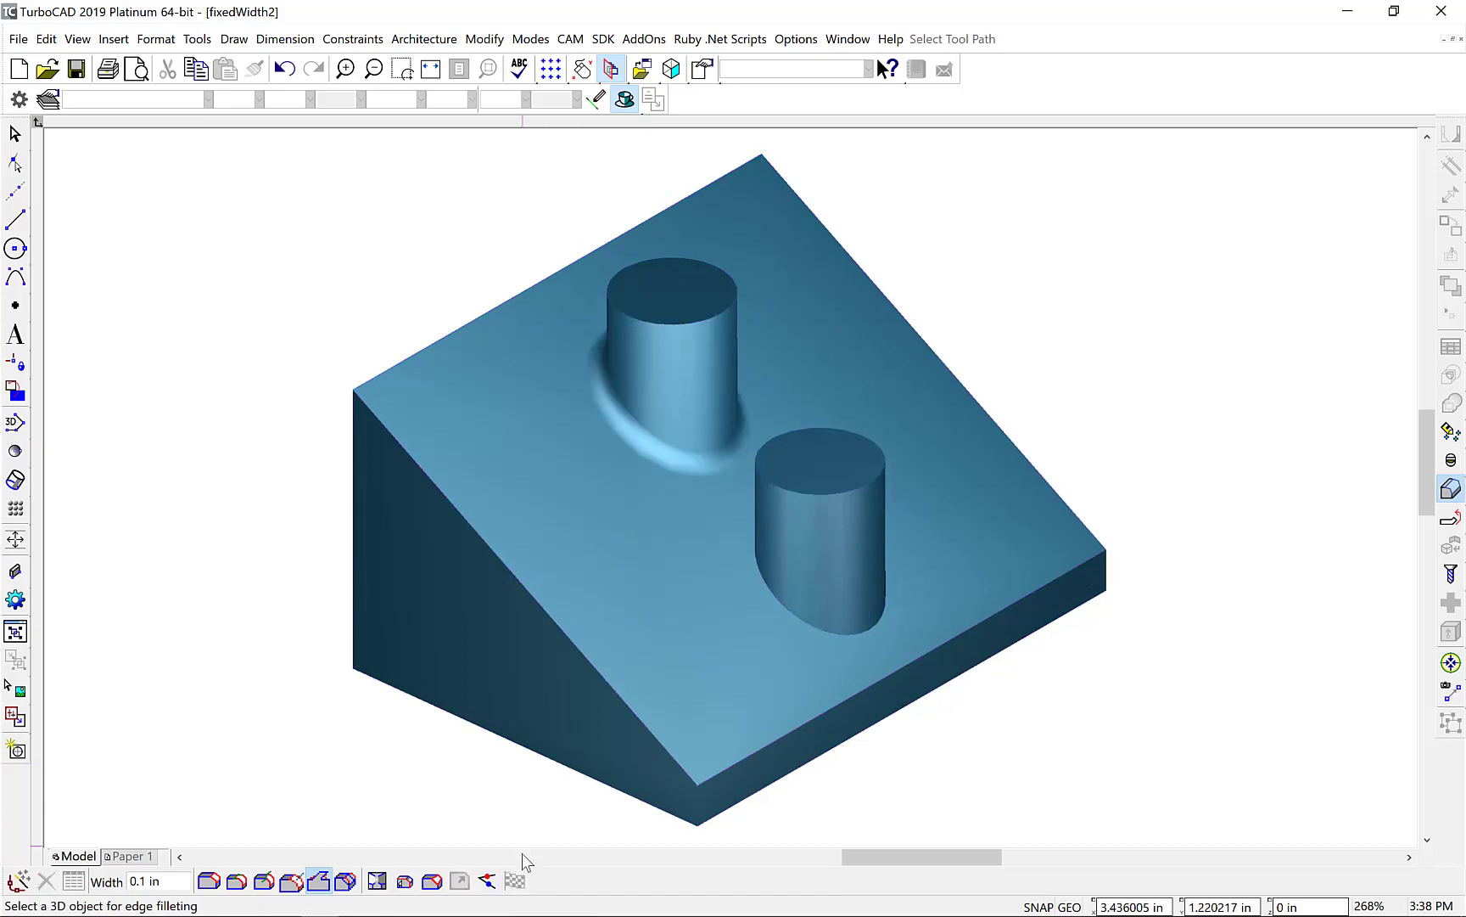
{"action": "middle_click_drag", "start_coordinate": [628, 546], "coordinate": [596, 507], "text": "shift"}
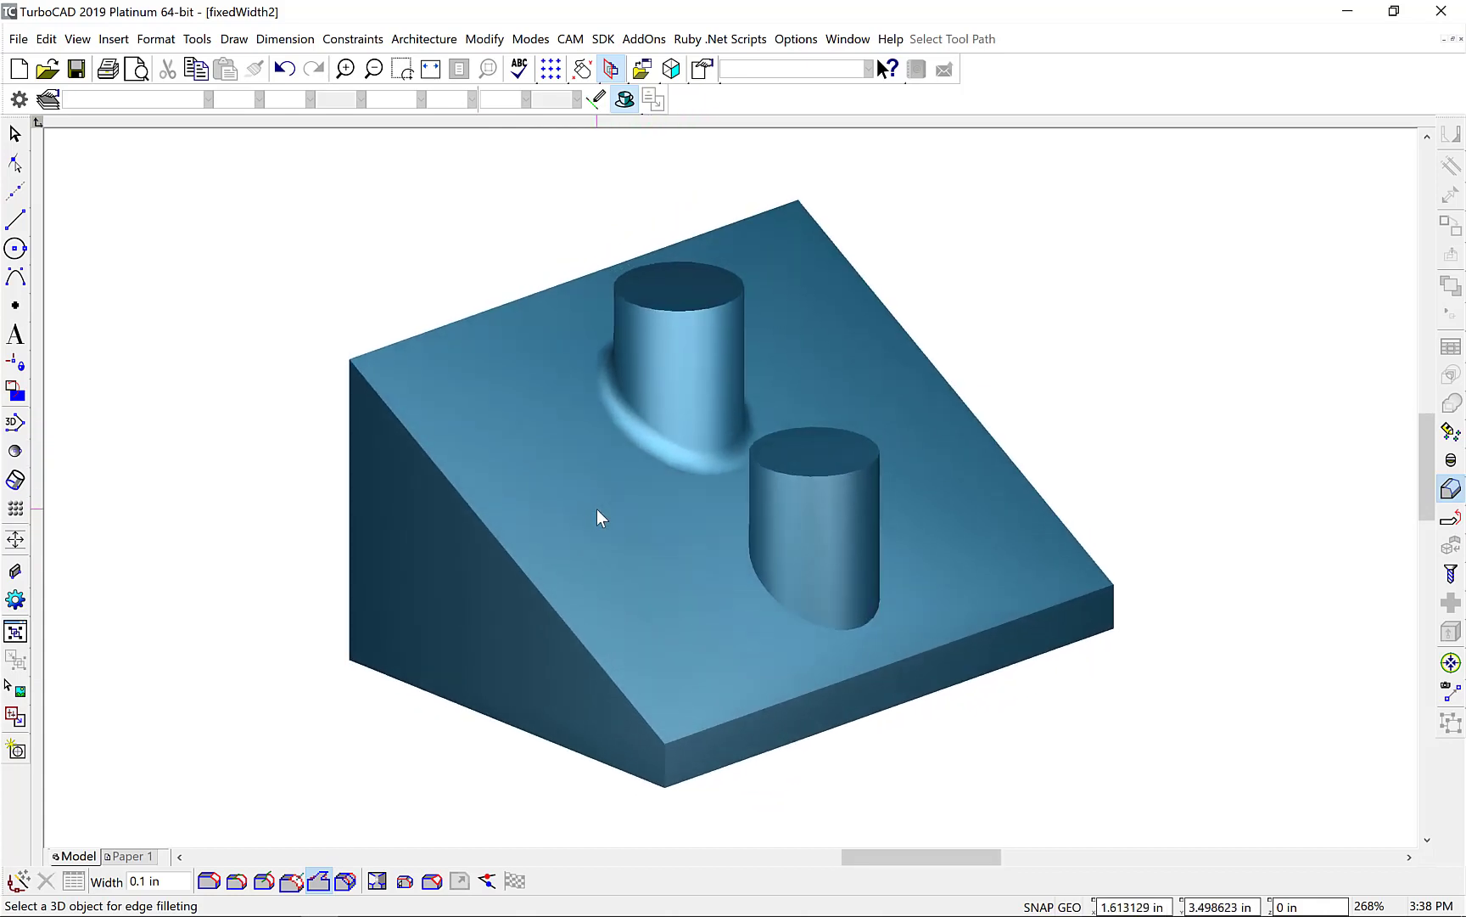
Fillet the lower cylinder's base edge into the sloped face with a 0.1 in radius.
{"action": "left_click", "coordinate": [209, 881]}
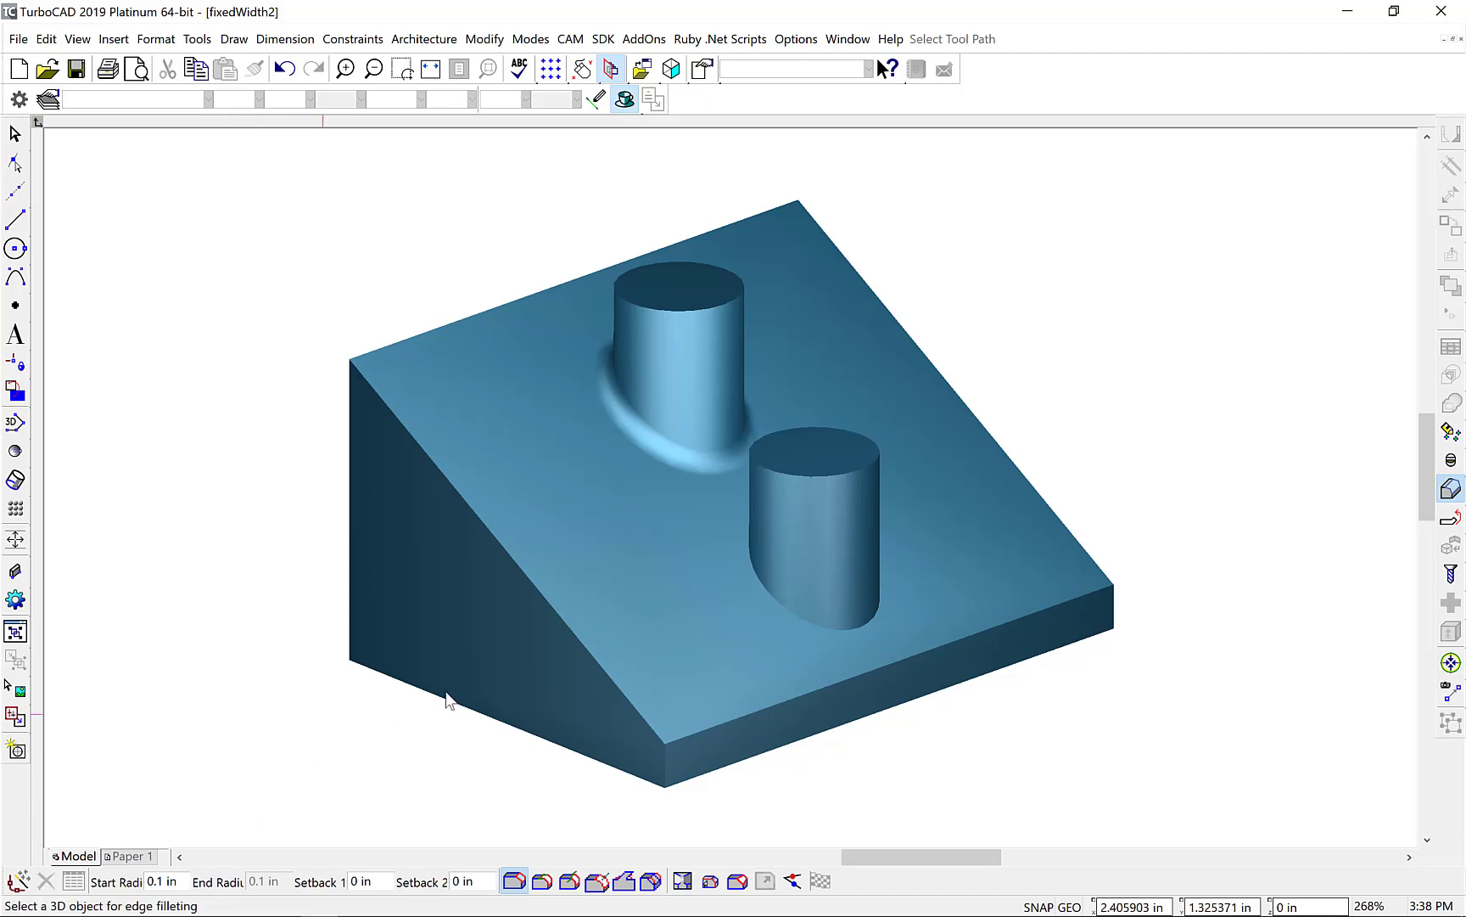
{"action": "left_click", "coordinate": [609, 676]}
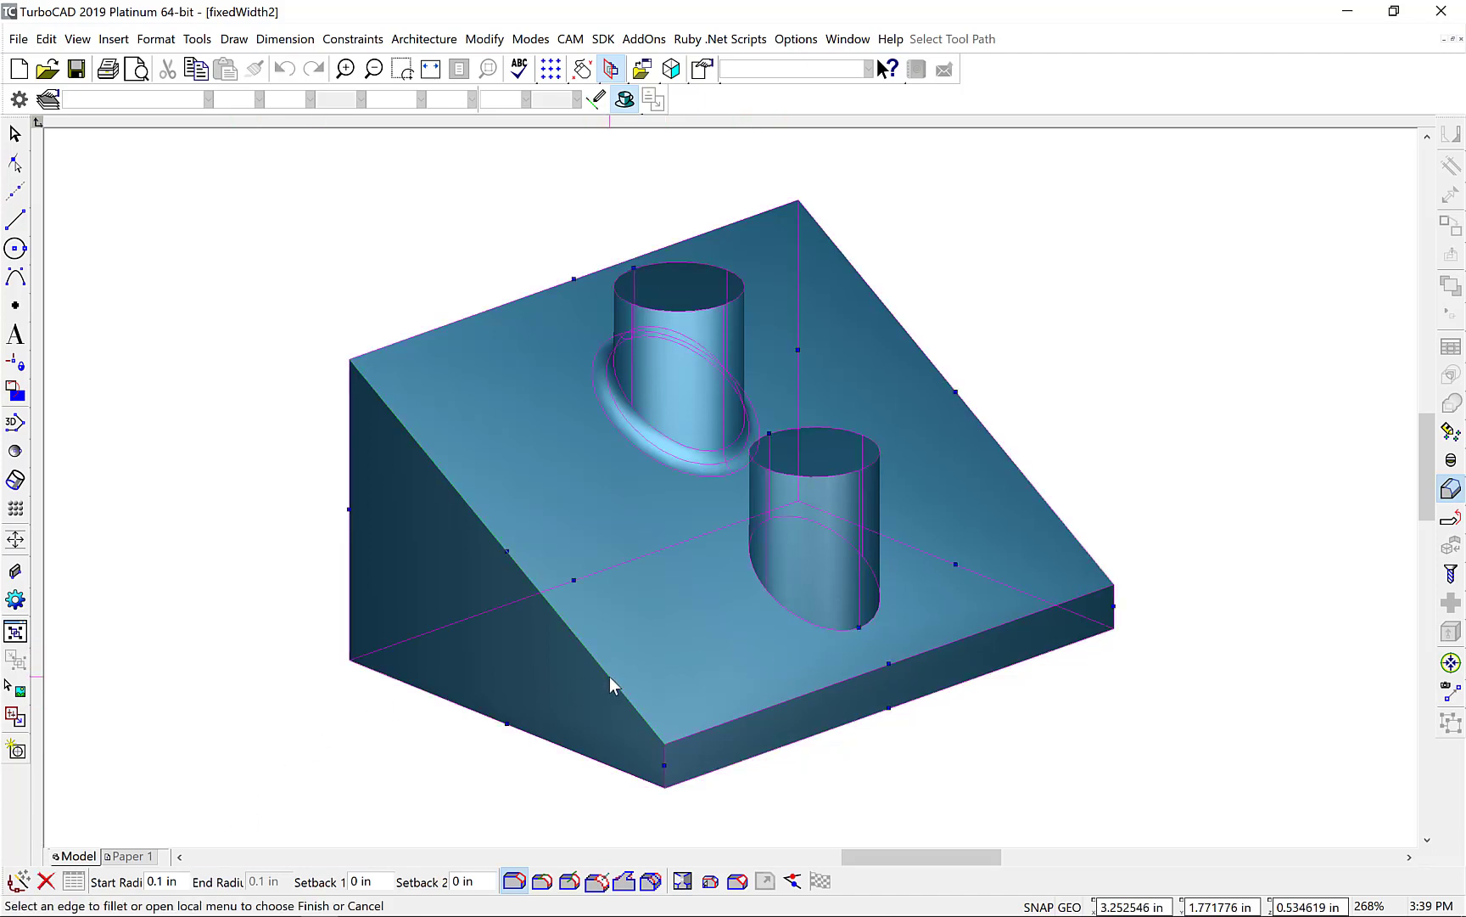
{"action": "left_click", "coordinate": [808, 619]}
{"action": "left_click", "coordinate": [819, 882]}
{"action": "middle_click_drag", "start_coordinate": [707, 613], "coordinate": [735, 515]}
{"action": "scroll", "coordinate": [735, 516], "scroll_direction": "up", "scroll_amount": 5}
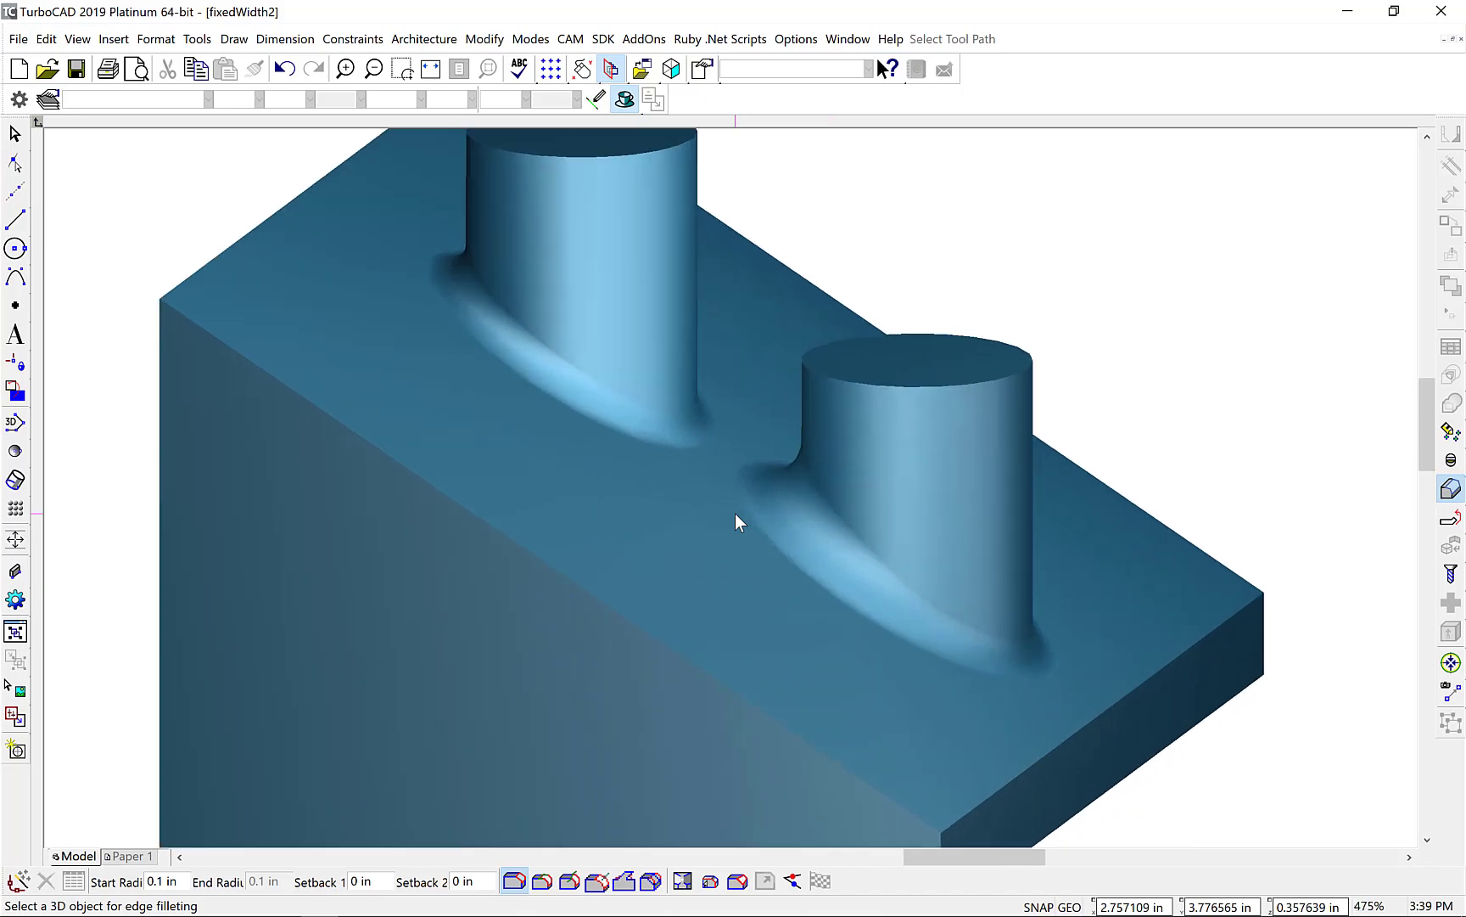
{"action": "scroll", "coordinate": [735, 515], "scroll_direction": "up", "scroll_amount": 1}
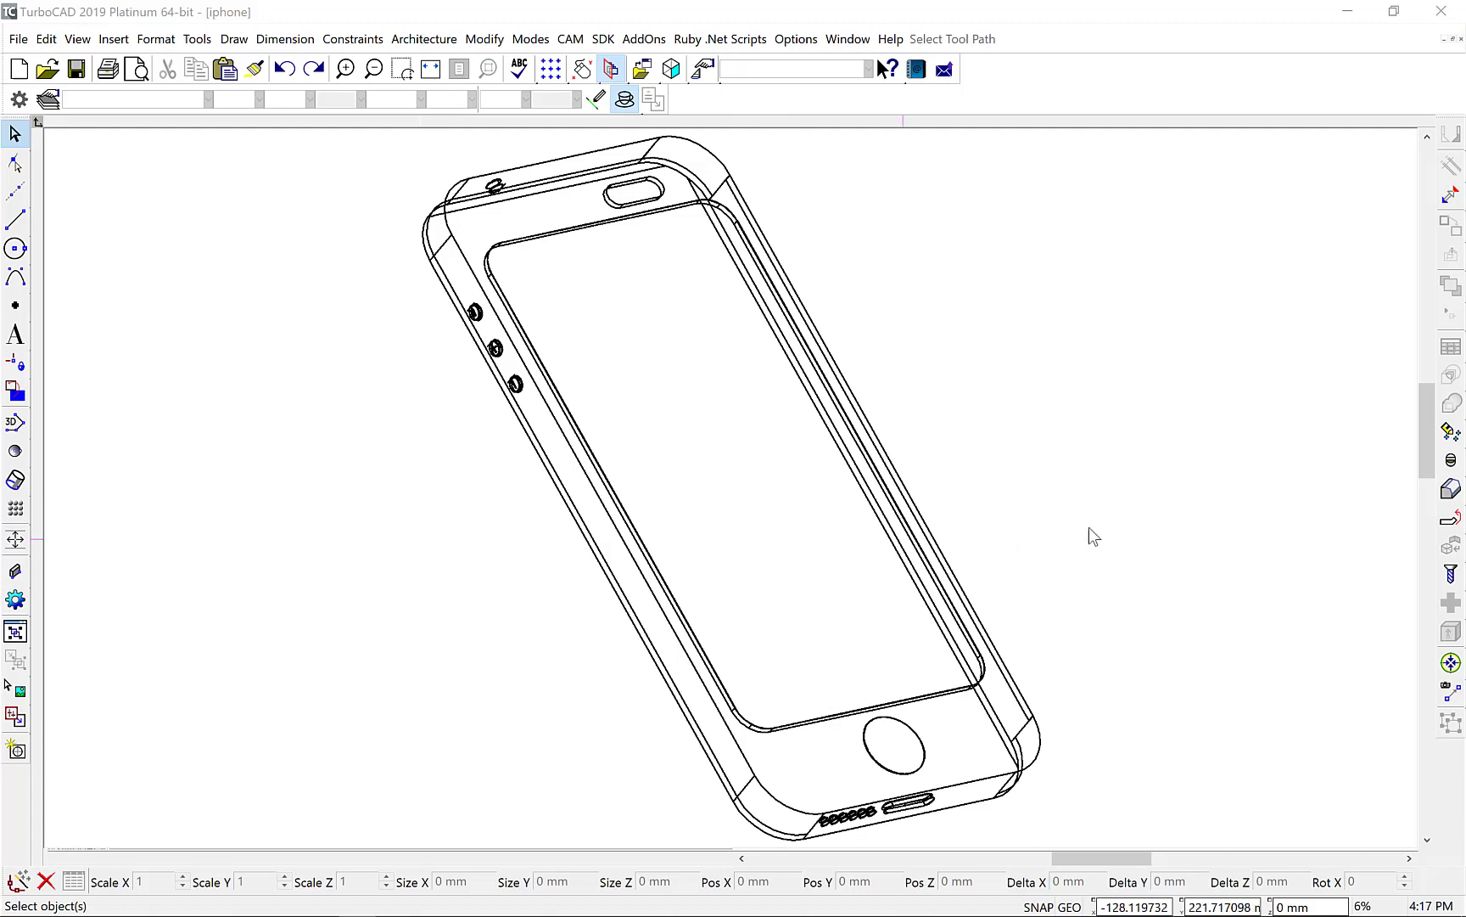
Select the phone model for a 2 mm curvature-continuous blend, restarting the tool once.
{"action": "left_click", "coordinate": [1451, 490]}
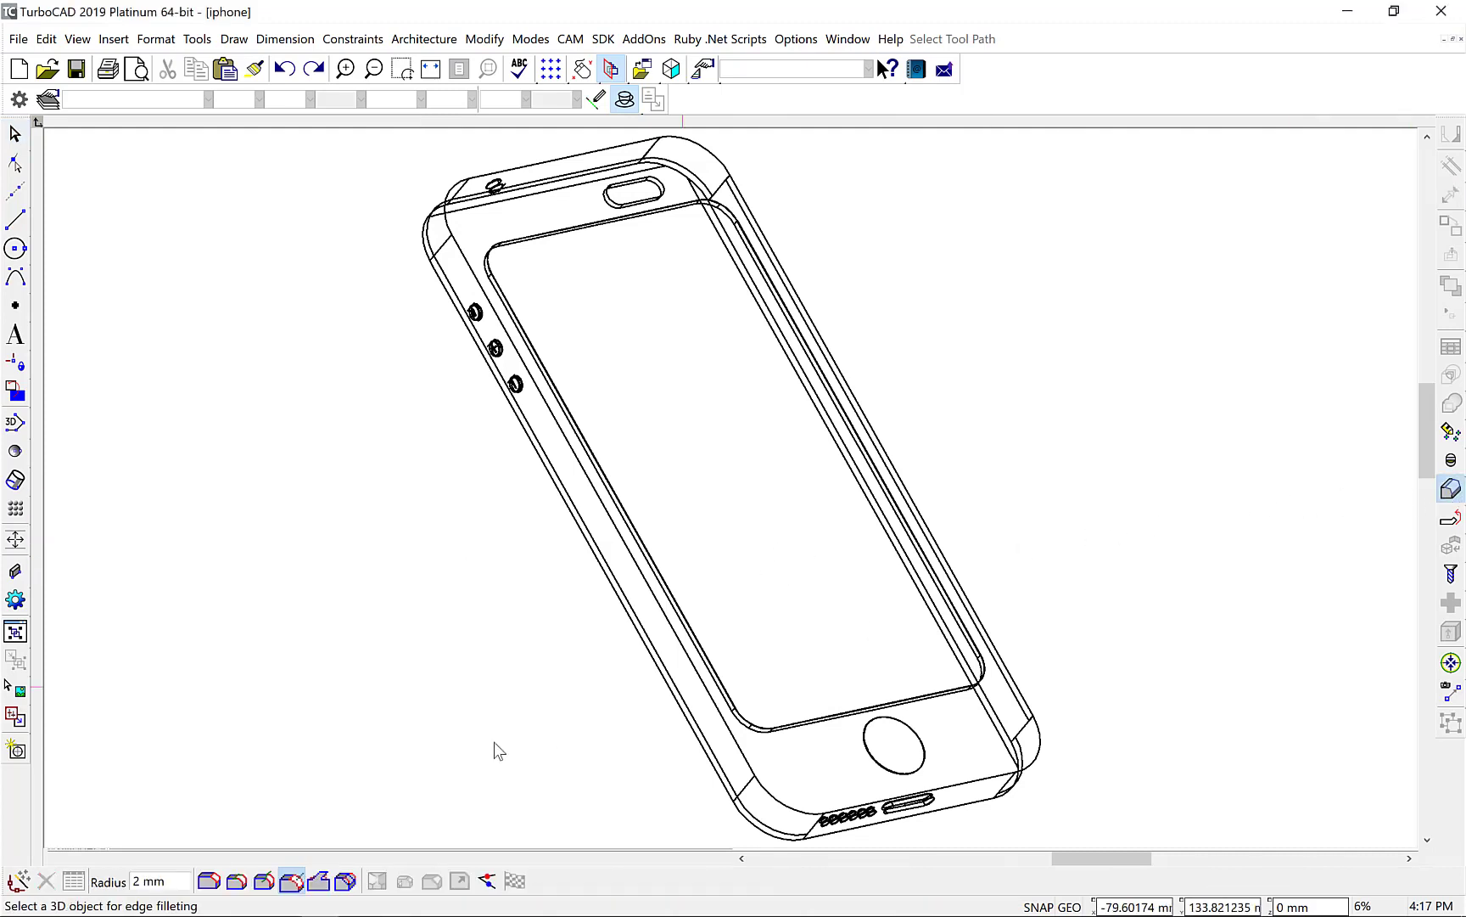
{"action": "left_click", "coordinate": [293, 882]}
{"action": "left_click", "coordinate": [699, 671]}
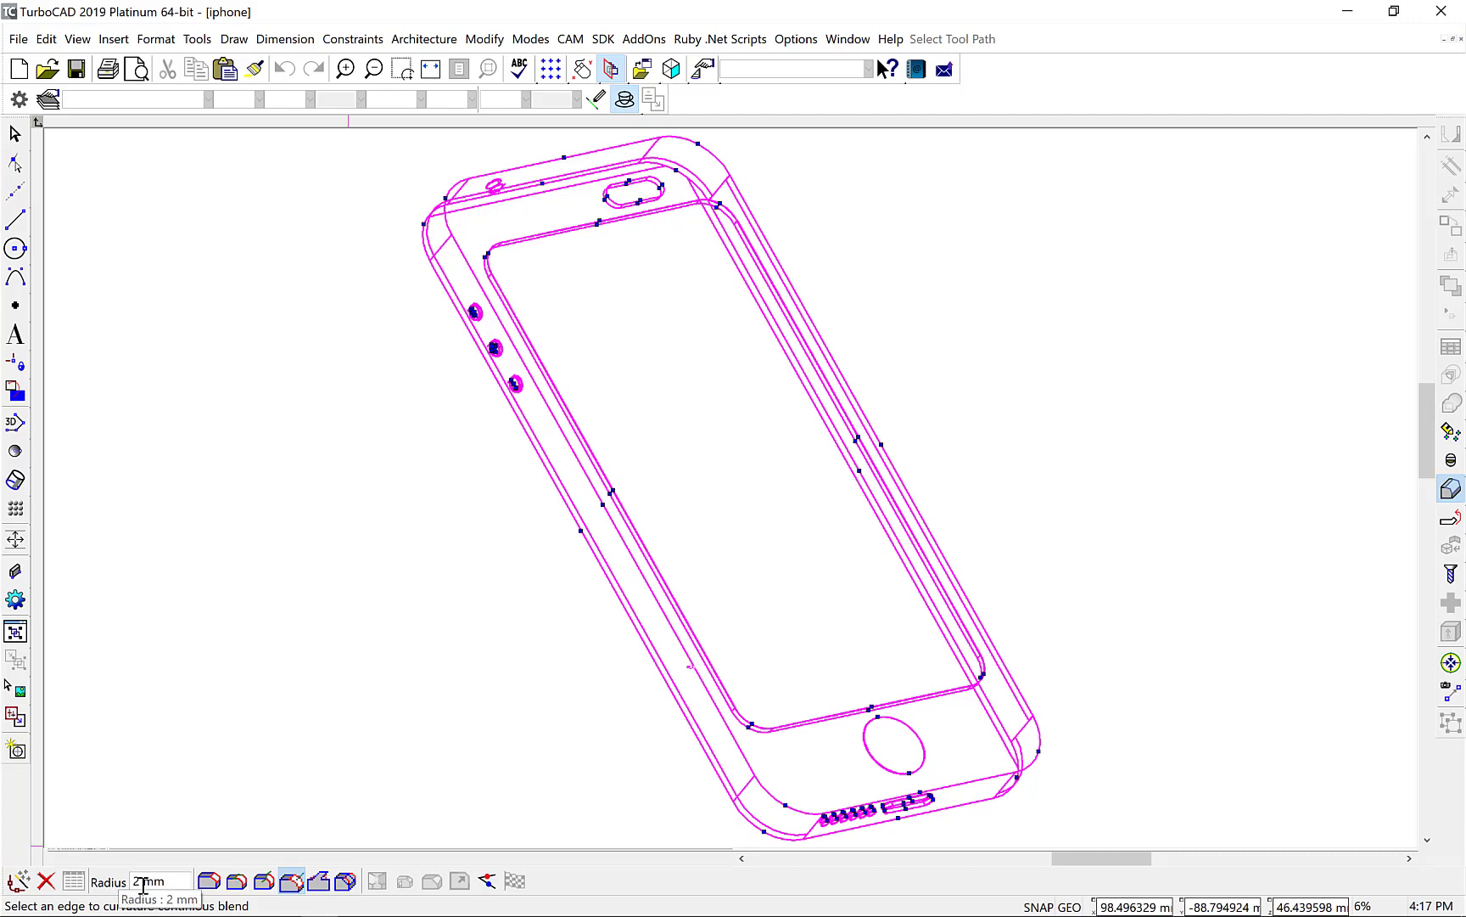
{"action": "scroll", "coordinate": [671, 632], "scroll_direction": "up", "scroll_amount": 2}
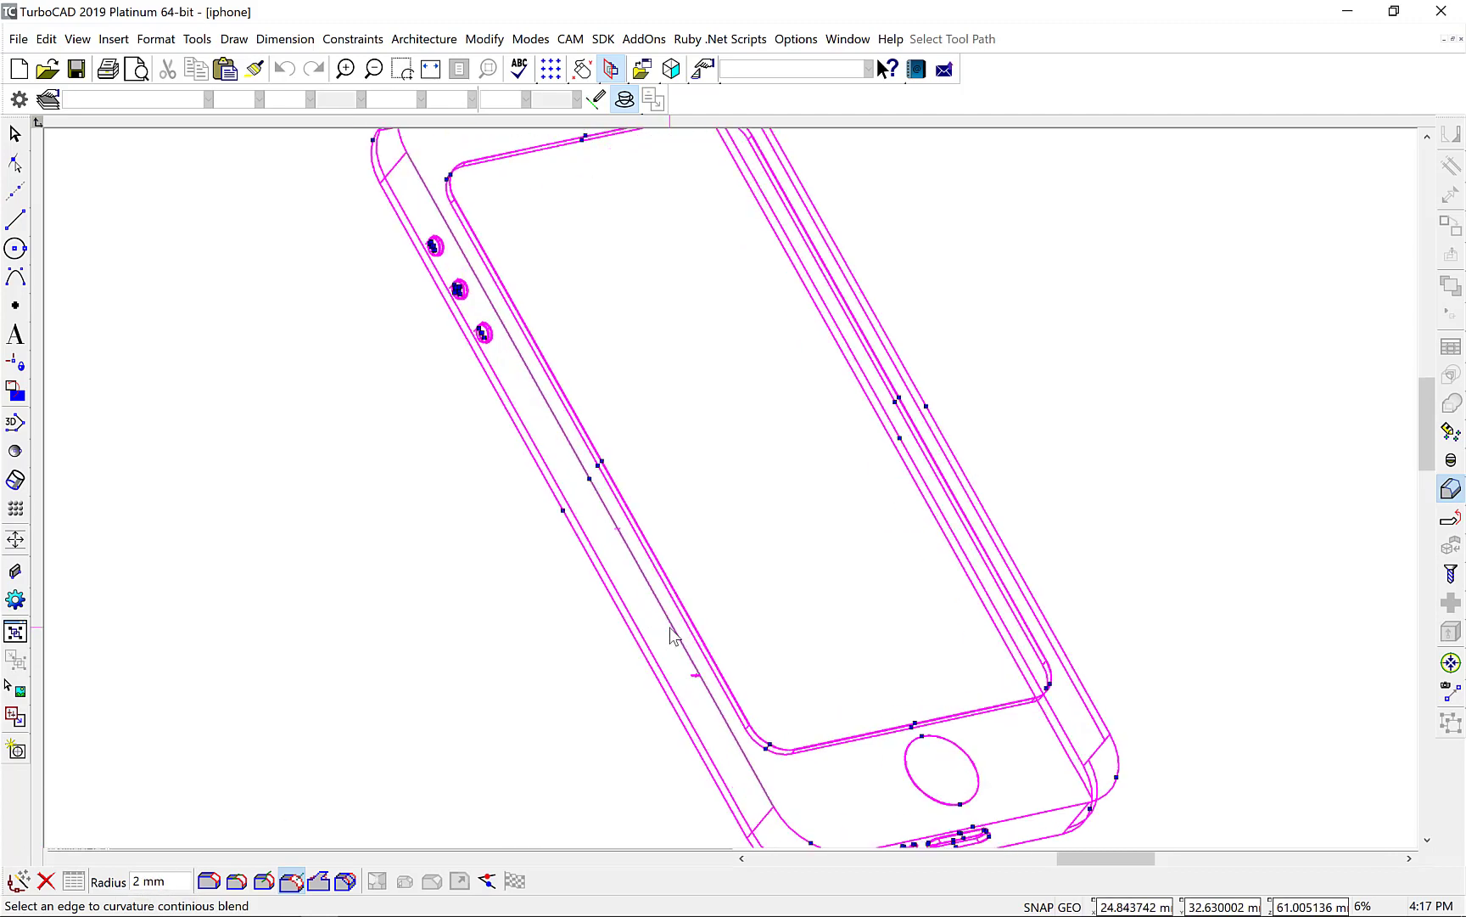
{"action": "scroll", "coordinate": [671, 632], "scroll_direction": "up", "scroll_amount": 1}
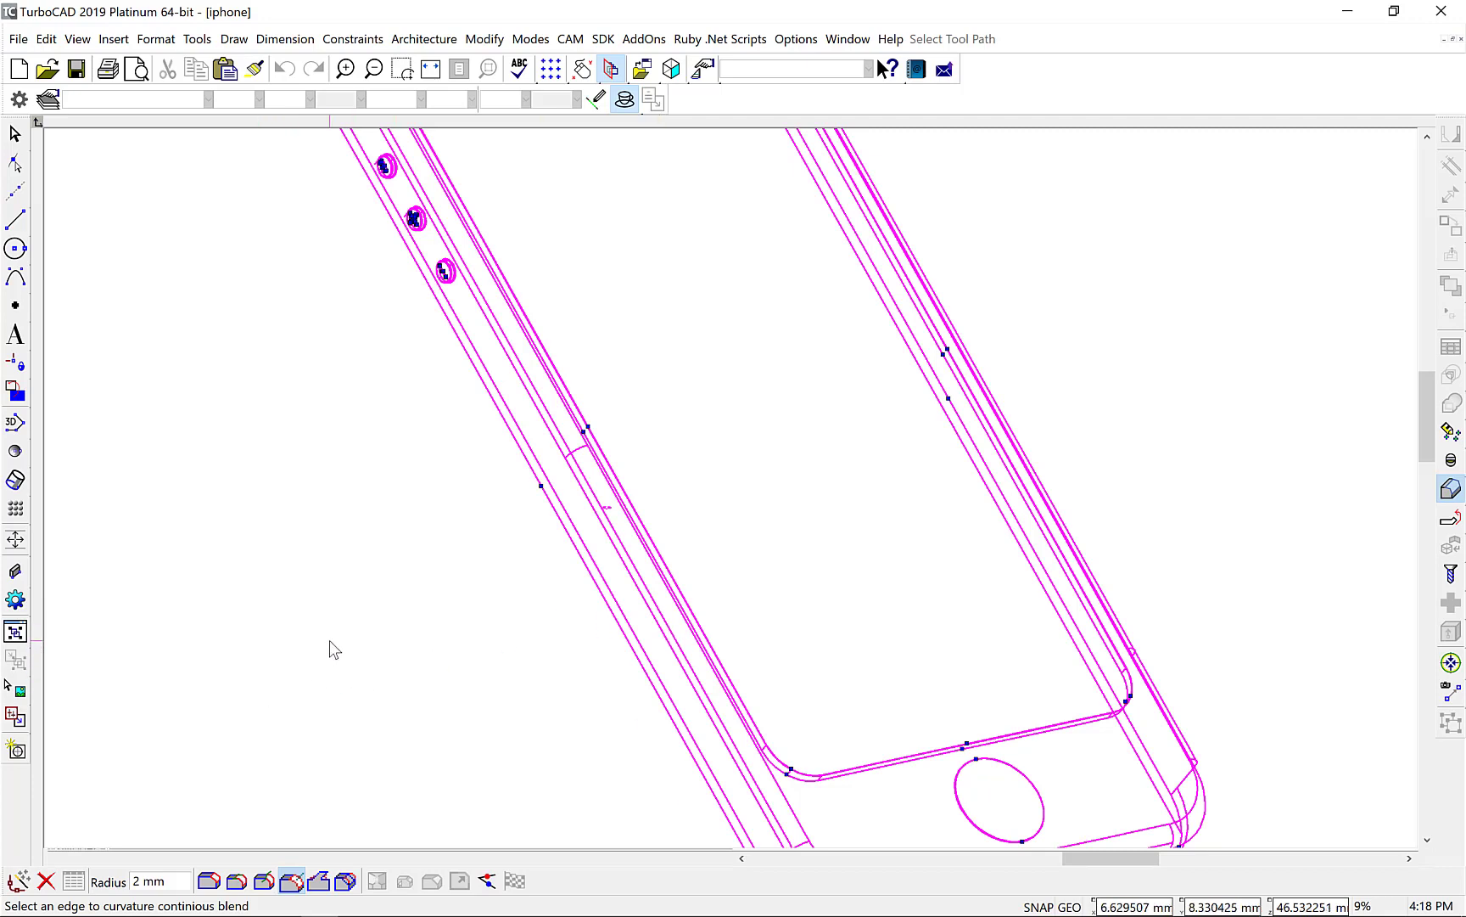
{"action": "key", "text": "Escape"}
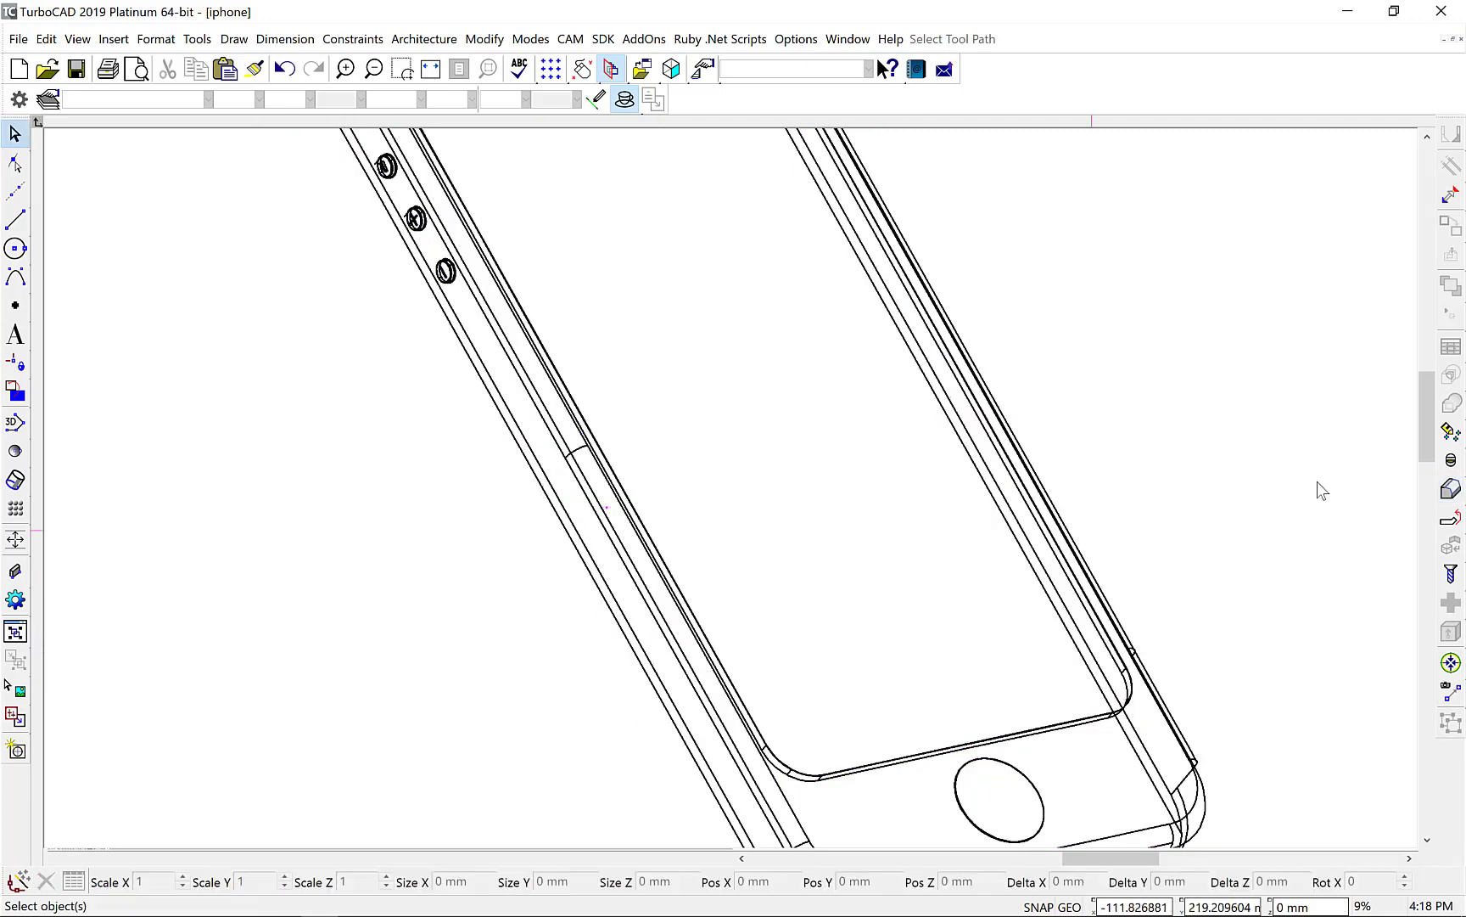
{"action": "left_click", "coordinate": [1452, 488]}
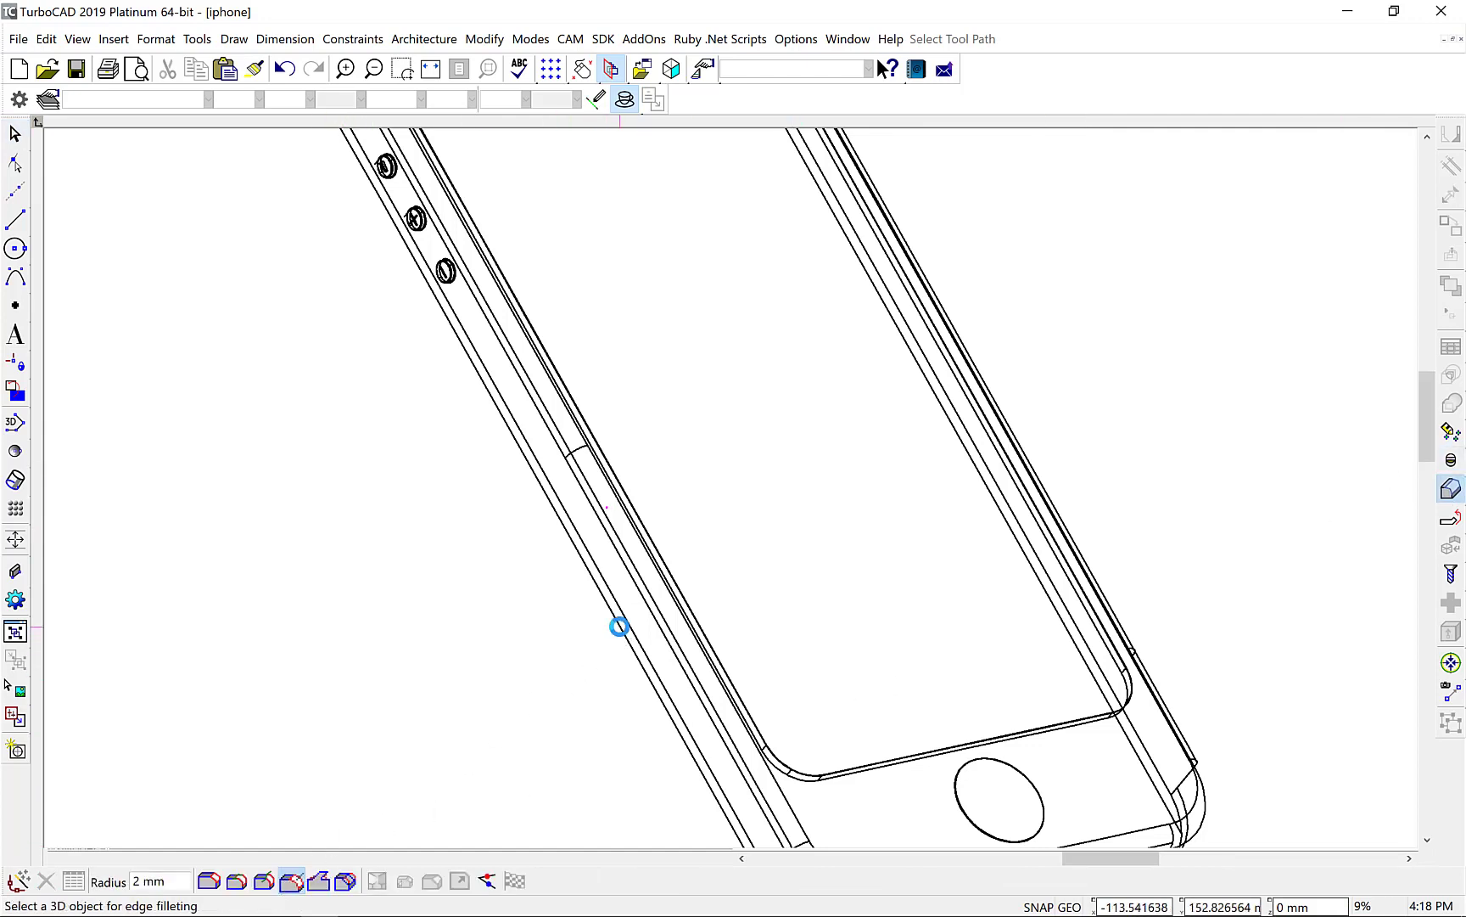
{"action": "left_click", "coordinate": [620, 628]}
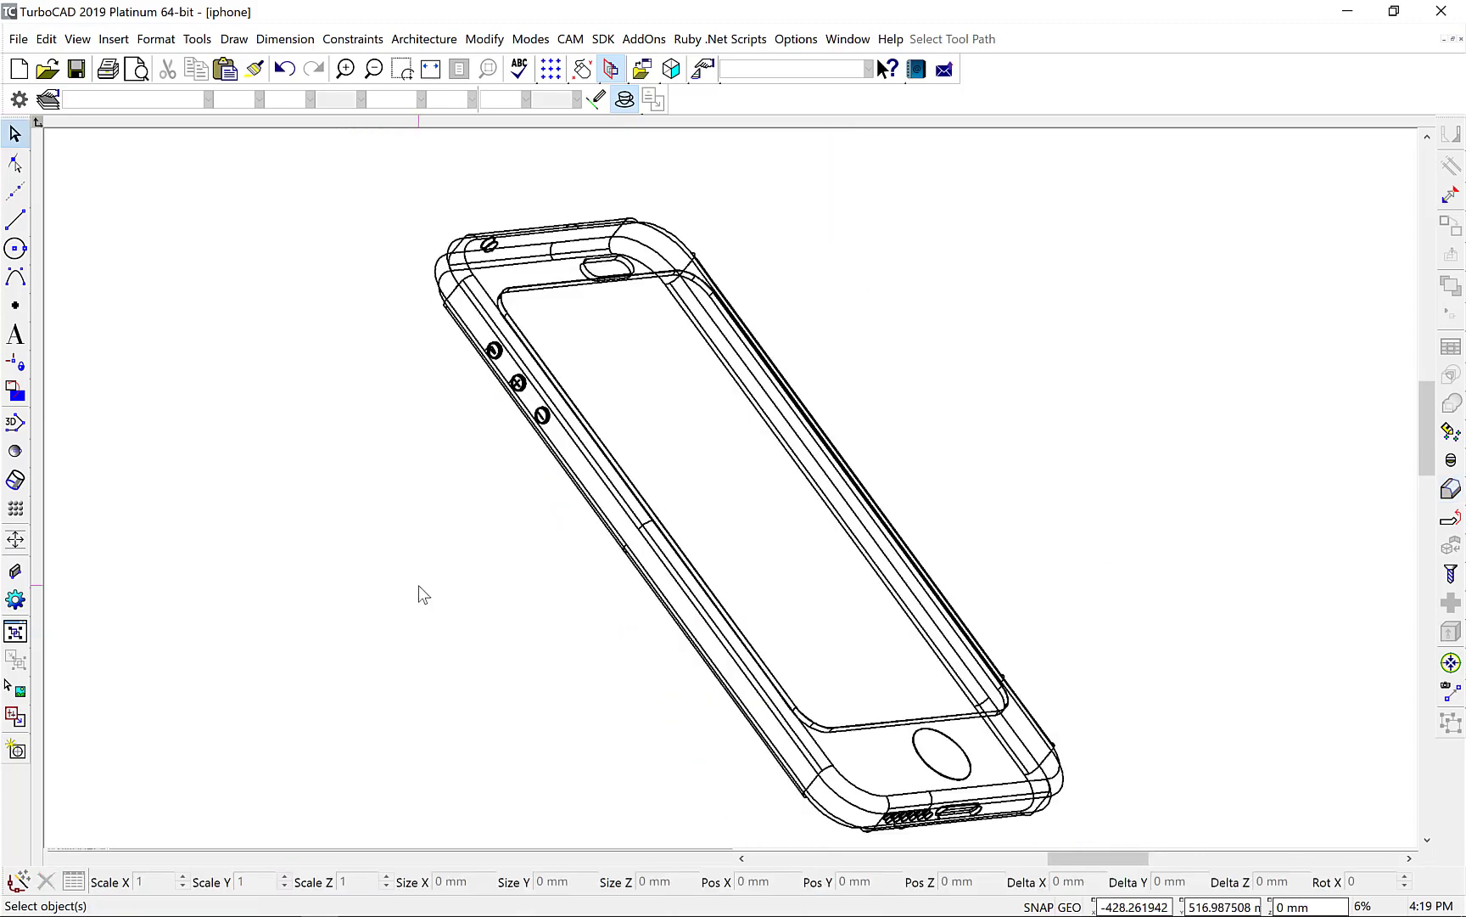
Render the iPhone as a shaded solid and orbit it to face the front.
{"action": "right_click", "coordinate": [420, 584]}
{"action": "left_click", "coordinate": [552, 509]}
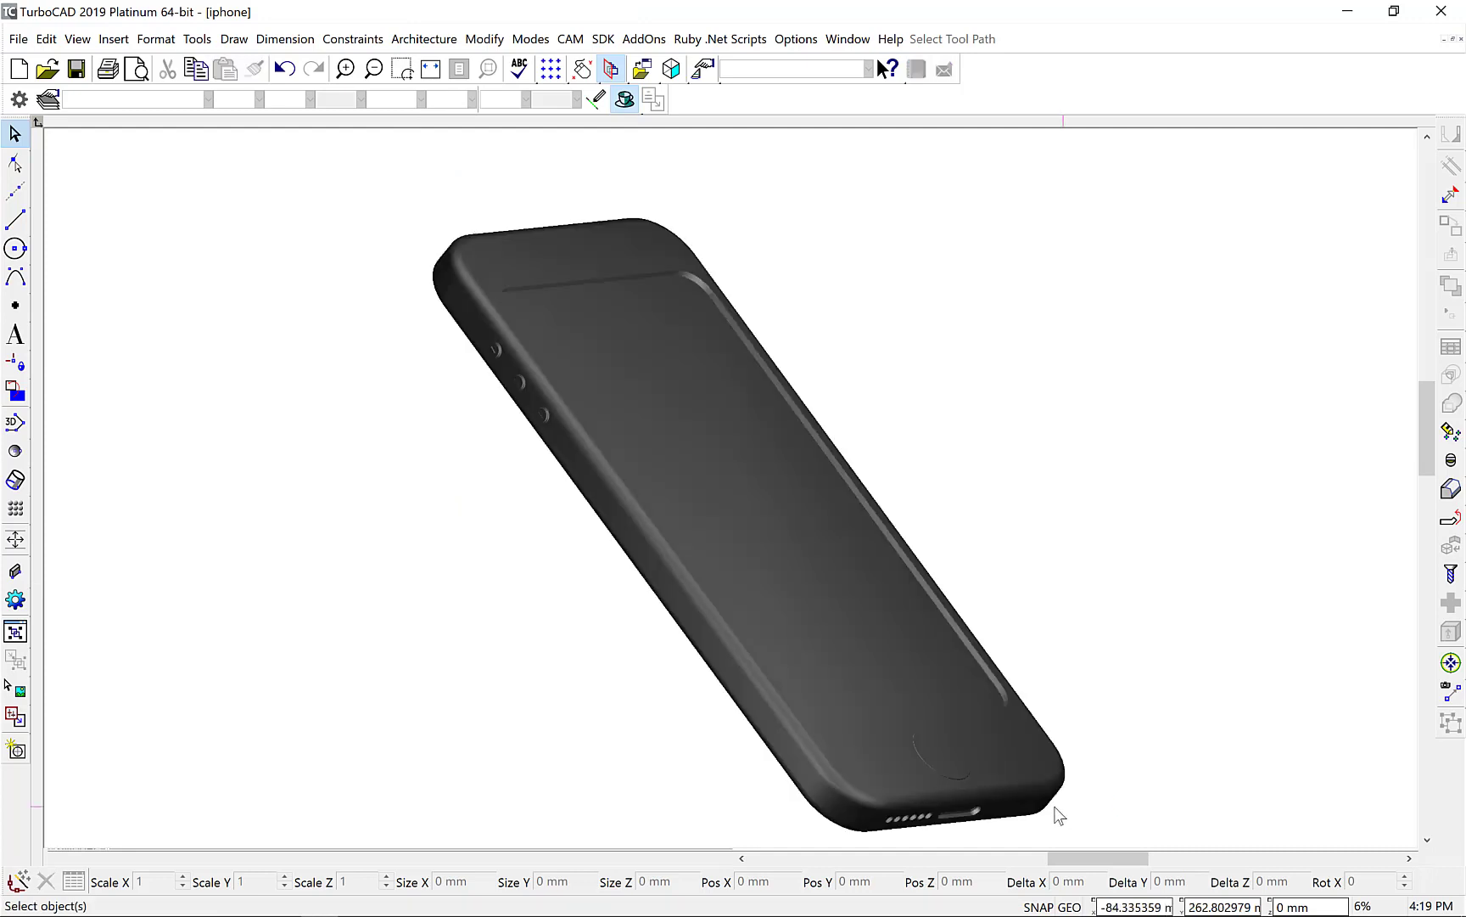
{"action": "mouse_move", "coordinate": [1053, 806]}
{"action": "middle_mouse_down"}
{"action": "mouse_move", "coordinate": [947, 740]}
{"action": "mouse_move", "coordinate": [814, 708]}
{"action": "mouse_move", "coordinate": [695, 714]}
{"action": "mouse_move", "coordinate": [646, 753]}
{"action": "mouse_move", "coordinate": [780, 707]}
{"action": "mouse_move", "coordinate": [914, 714]}
{"action": "mouse_move", "coordinate": [892, 688]}
{"action": "mouse_move", "coordinate": [953, 497]}
{"action": "mouse_move", "coordinate": [832, 698]}
{"action": "mouse_move", "coordinate": [802, 756]}
{"action": "mouse_move", "coordinate": [814, 758]}
{"action": "middle_mouse_up"}
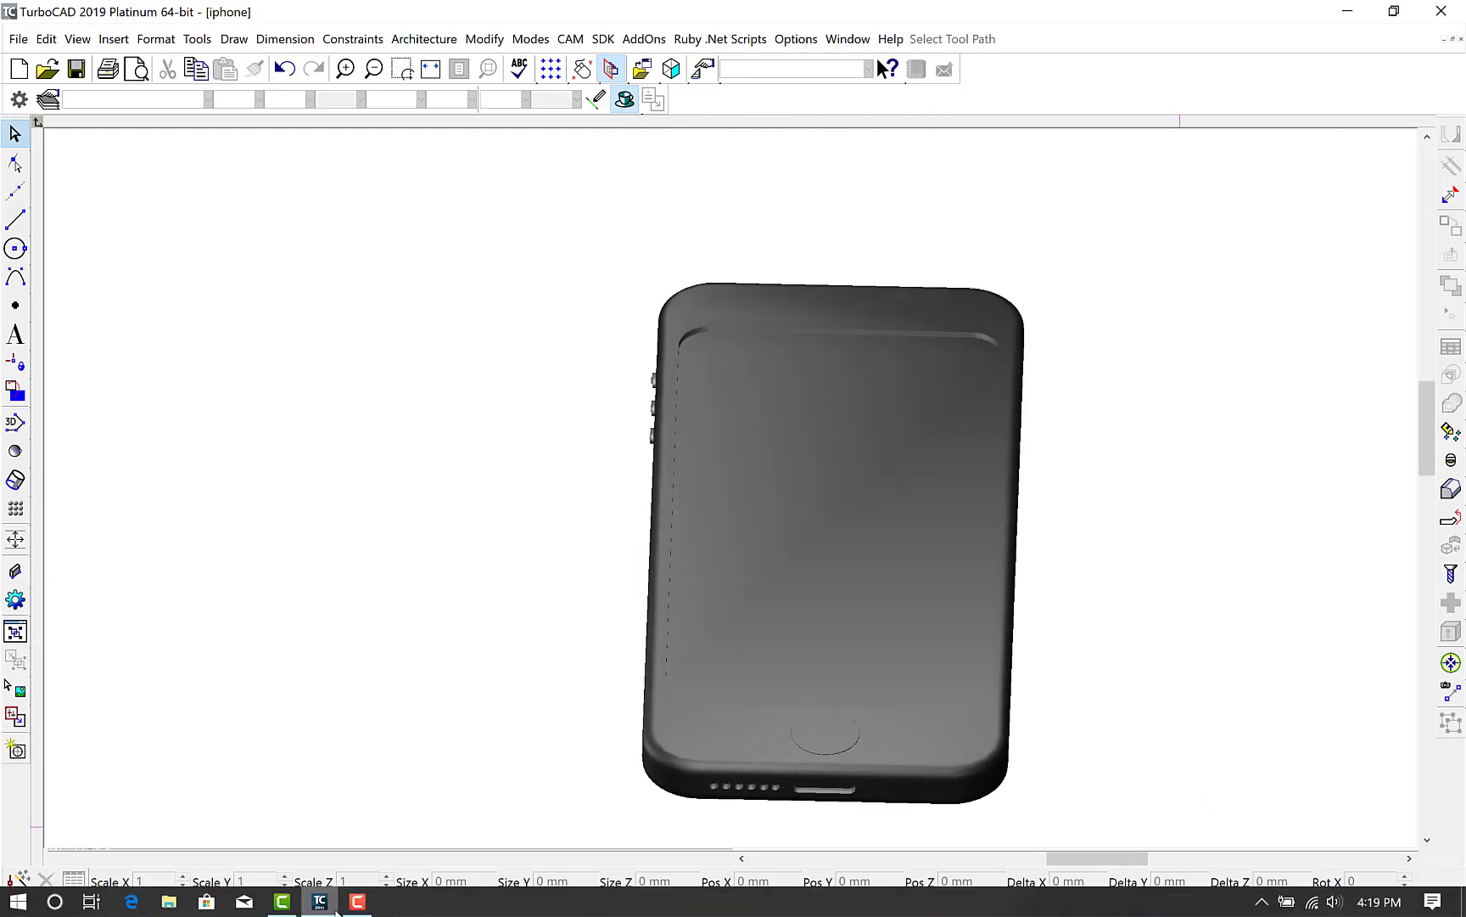